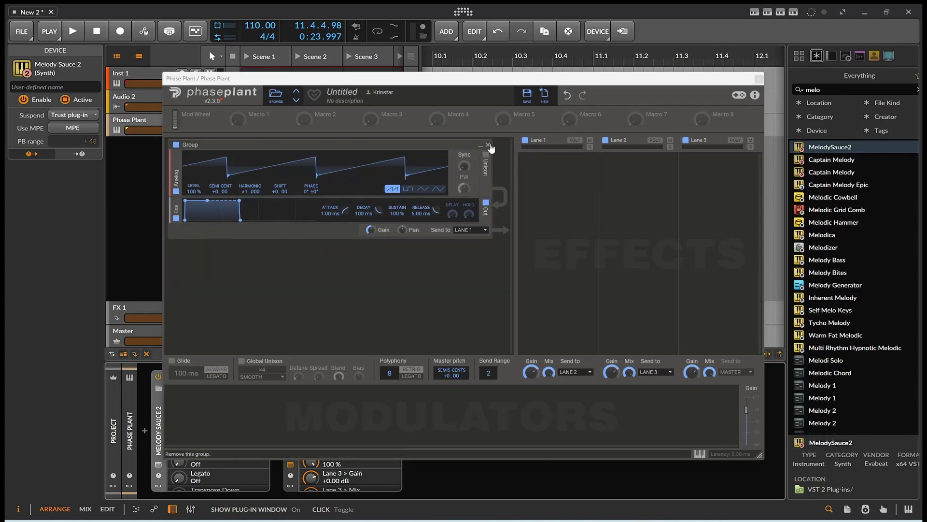
# Remove the existing generator group and add a new Analog generator in its place.
pyautogui.click(488, 145)
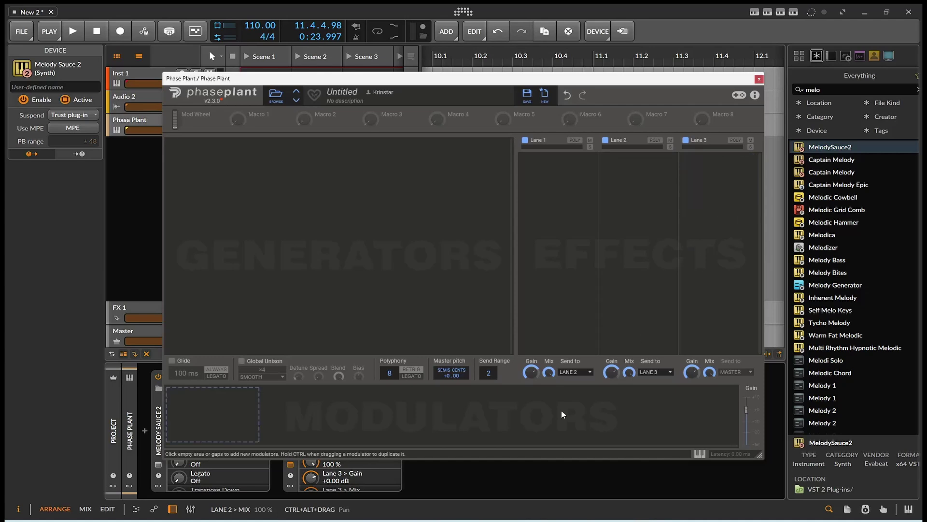
pyautogui.click(244, 419)
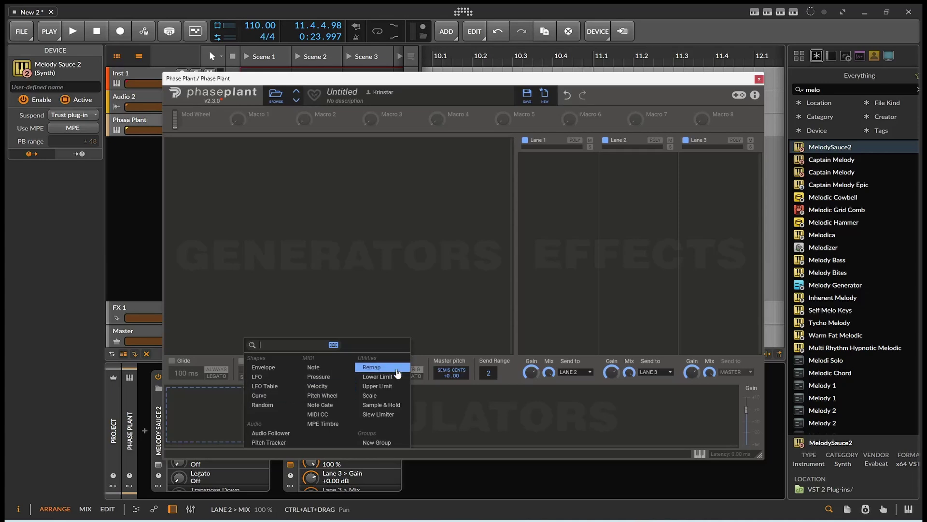
pyautogui.click(357, 196)
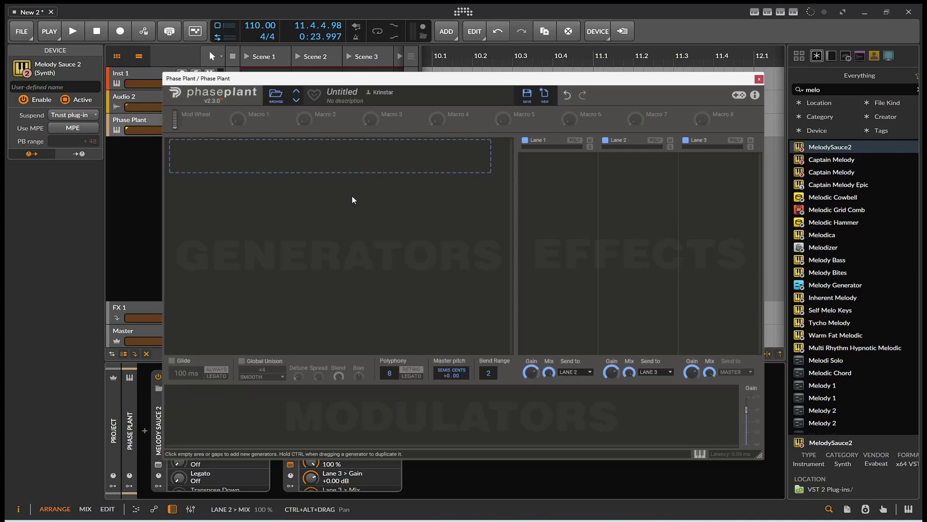
pyautogui.click(280, 168)
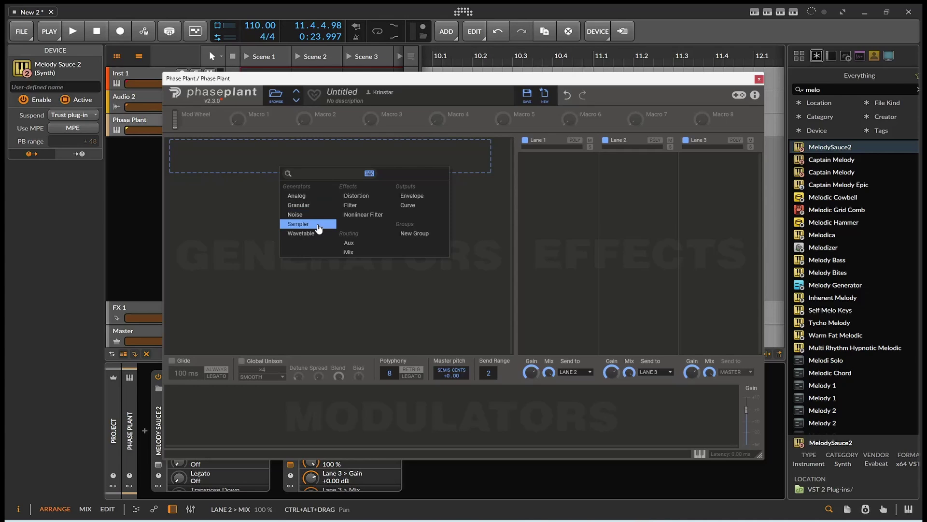
pyautogui.click(314, 199)
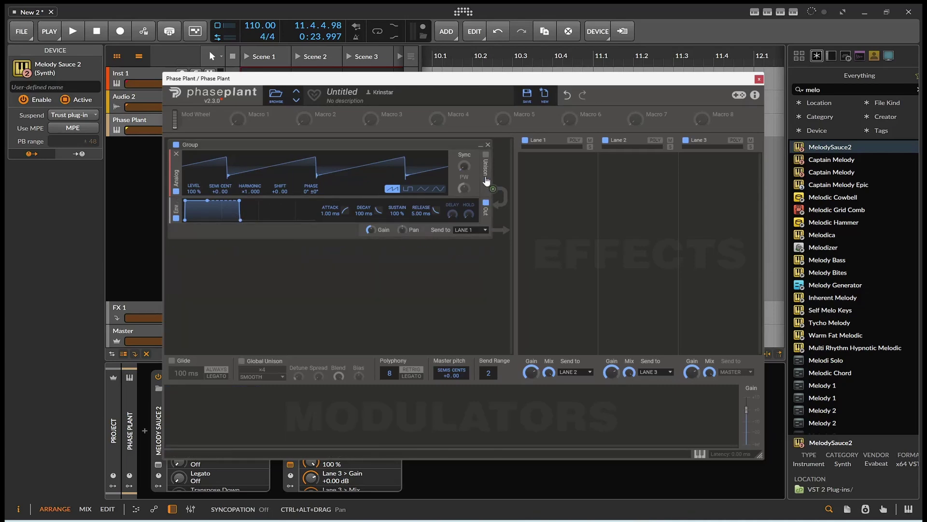
# Compare playback of the Analog oscillator with unison on and off, leaving its four-voice Smooth unison enabled.
pyautogui.click(486, 160)
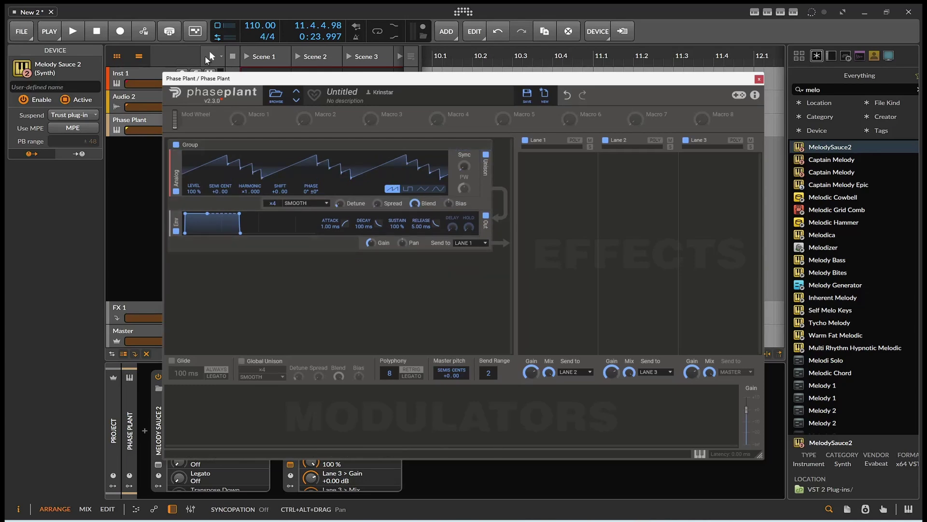
pyautogui.click(73, 31)
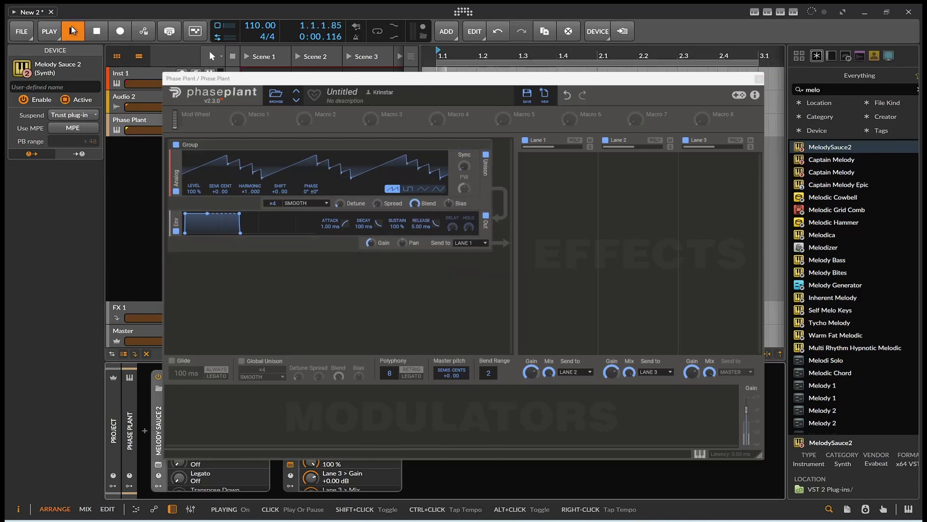
pyautogui.click(94, 33)
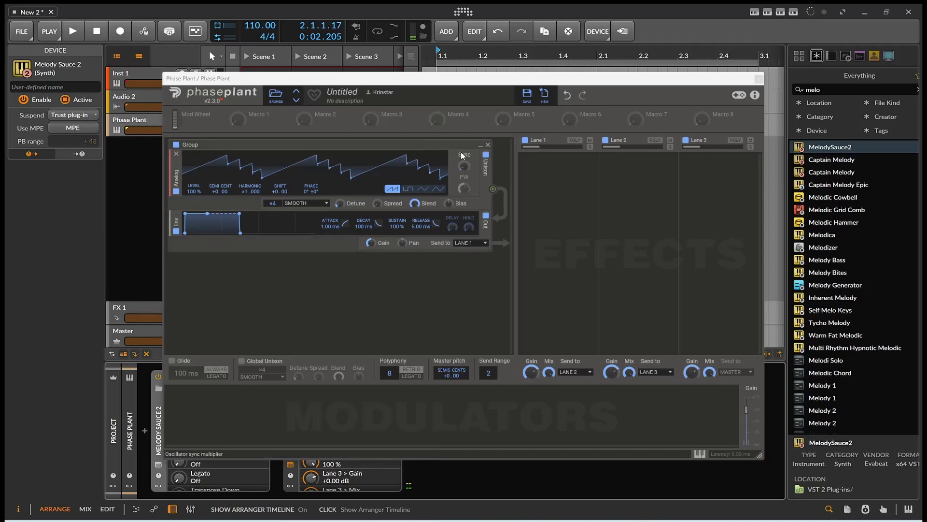
pyautogui.click(486, 154)
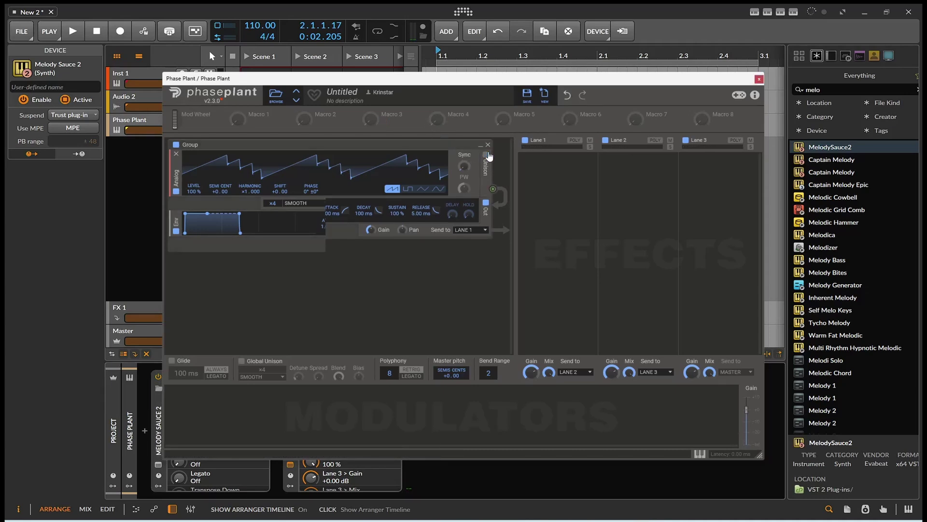
pyautogui.click(72, 32)
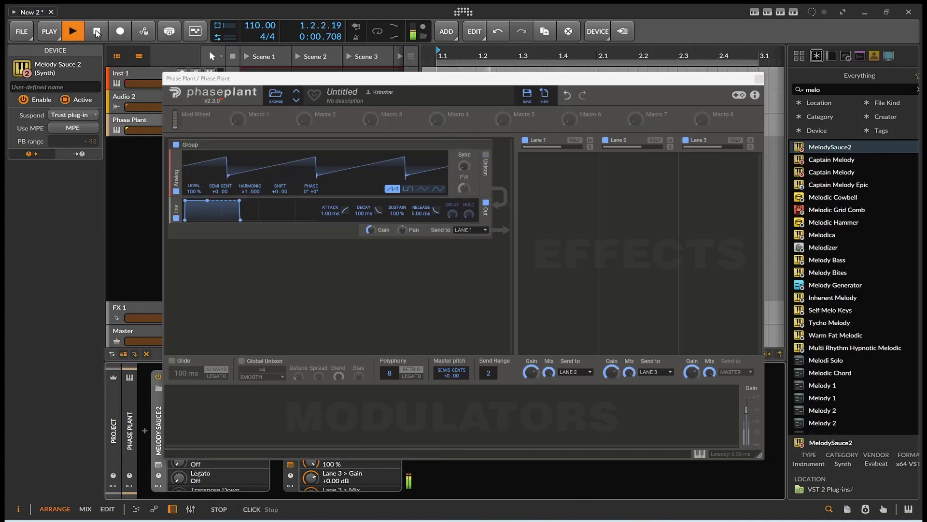
pyautogui.click(96, 33)
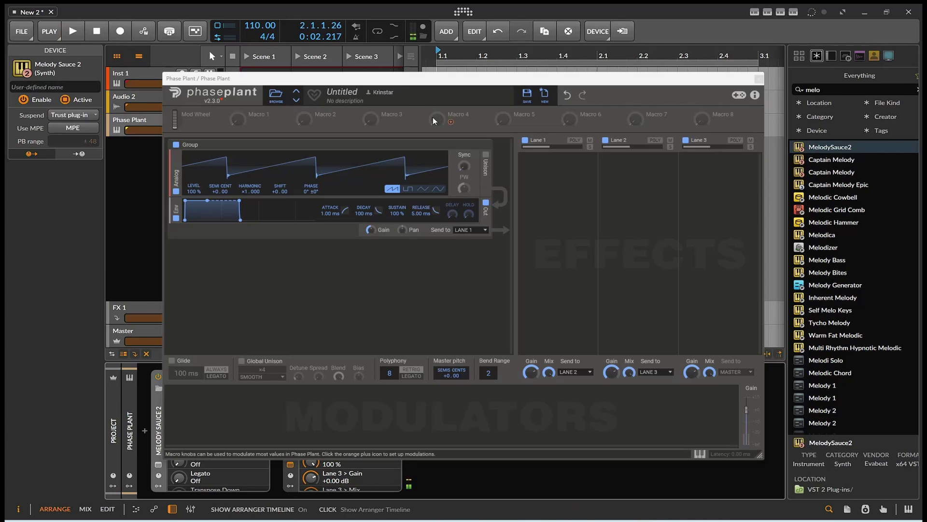
pyautogui.click(487, 155)
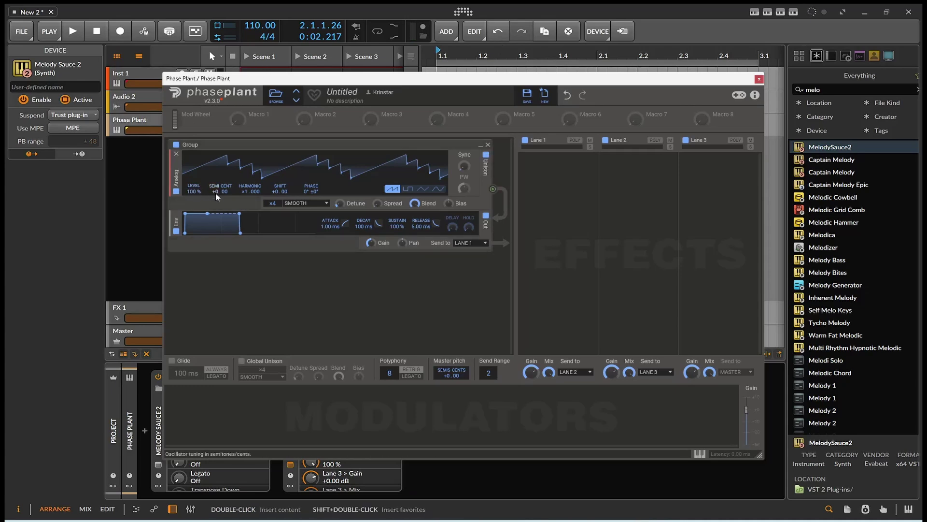
# Tune the Analog oscillator to -3.00 semitones and play back the result.
pyautogui.moveTo(220, 191); pyautogui.dragTo(220, 205)
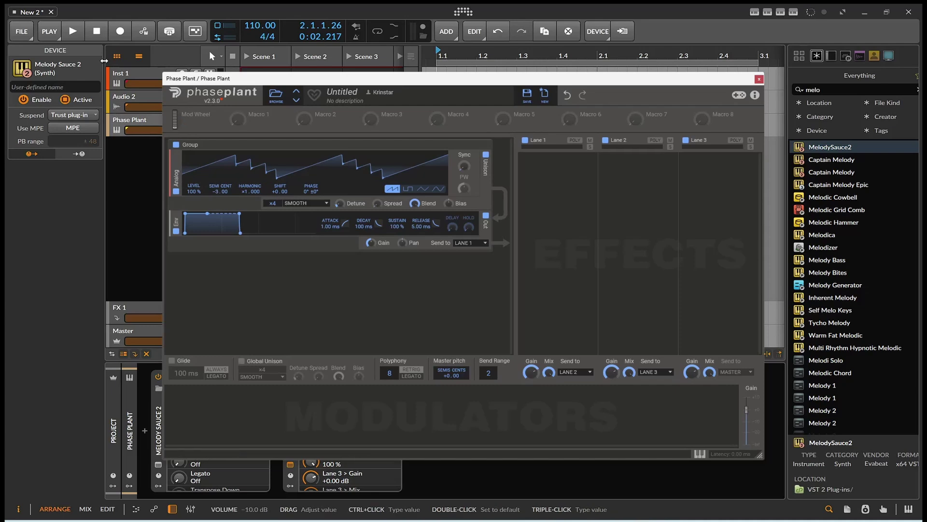
pyautogui.click(73, 31)
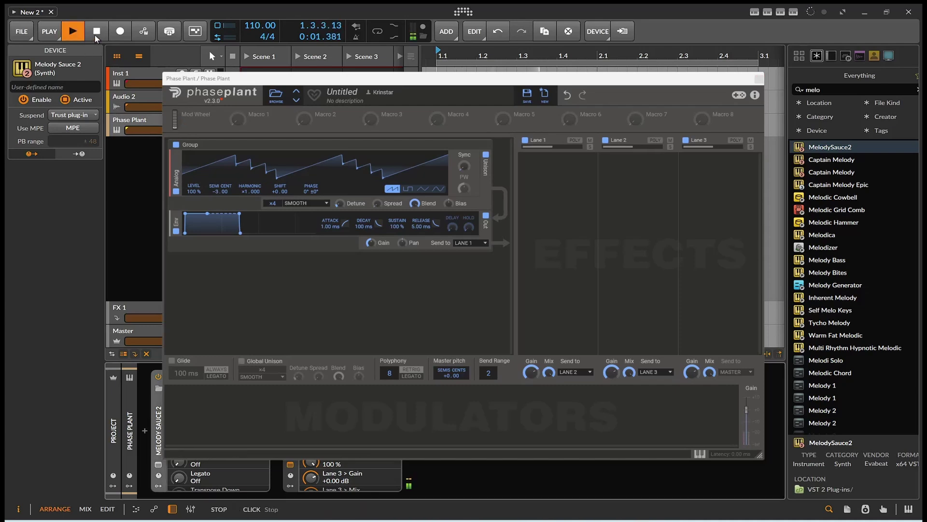
pyautogui.click(94, 35)
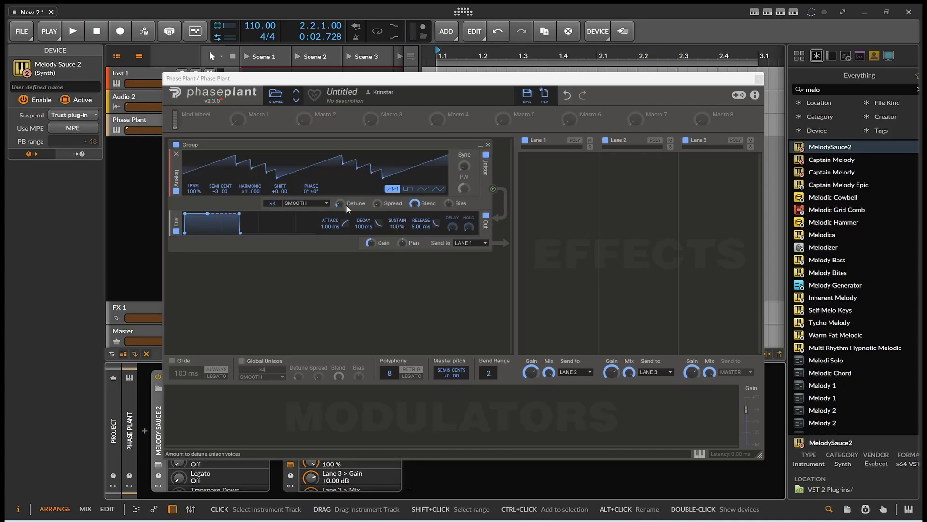
# Adjust the oscillator's unison detune, raise its sync amount, and audition the sound.
pyautogui.moveTo(338, 203); pyautogui.dragTo(338, 201)
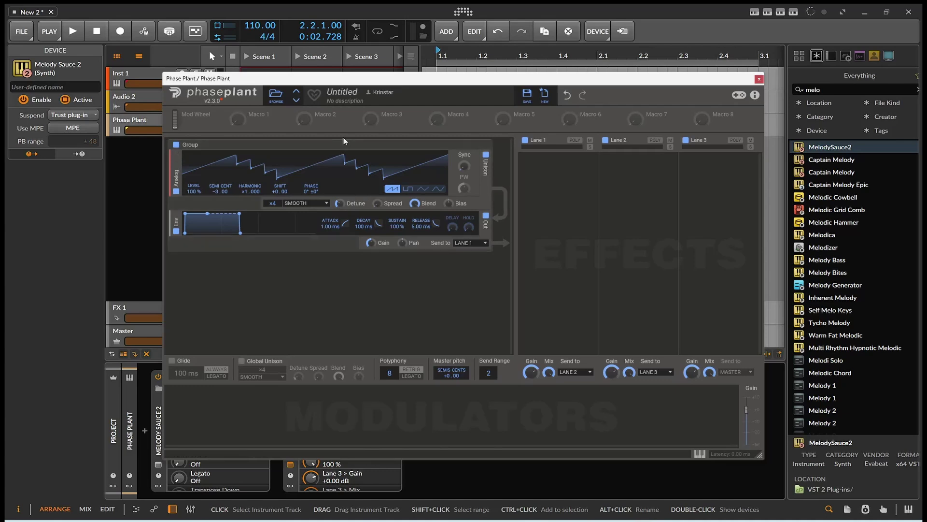
pyautogui.moveTo(467, 170); pyautogui.dragTo(420, 169)
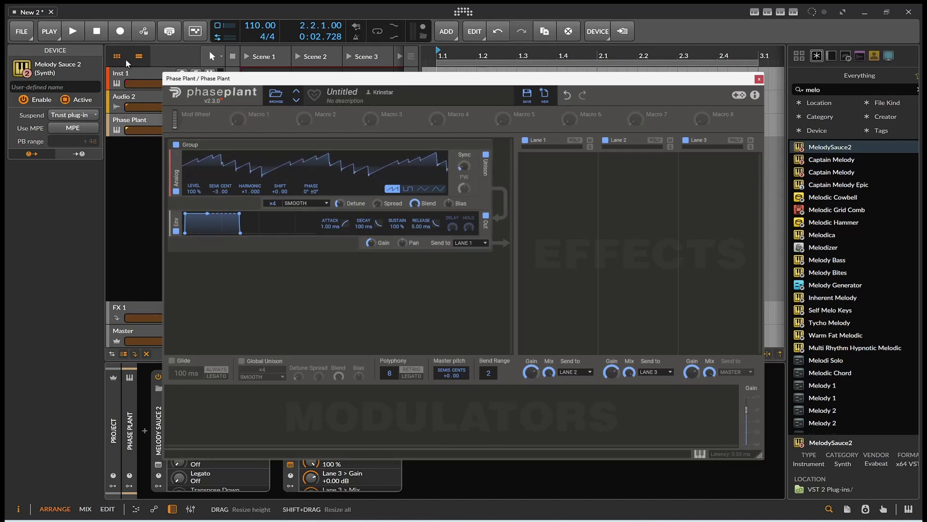
pyautogui.click(79, 32)
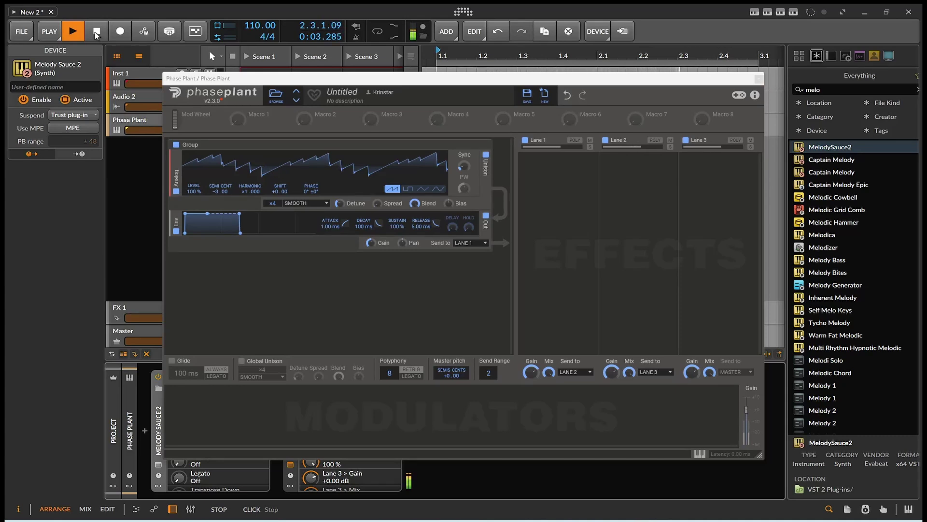
pyautogui.click(96, 33)
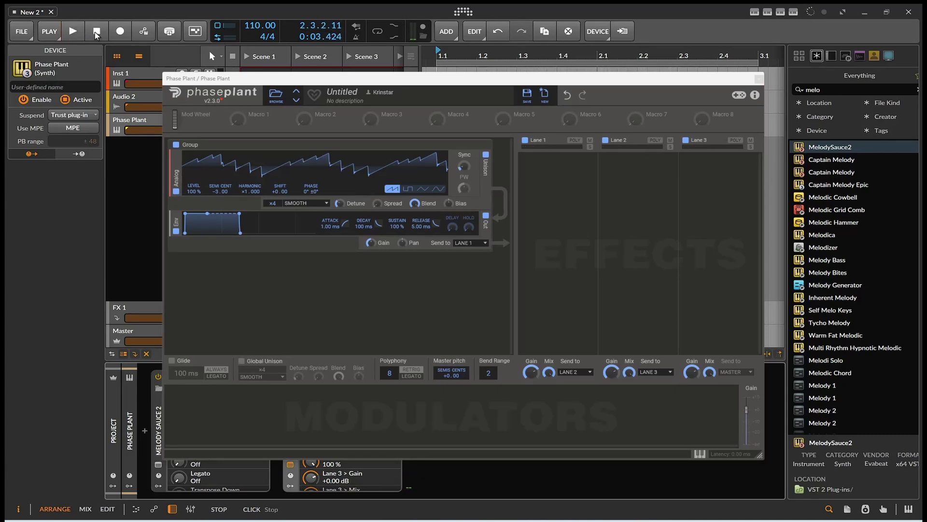
pyautogui.press('BackSpace')
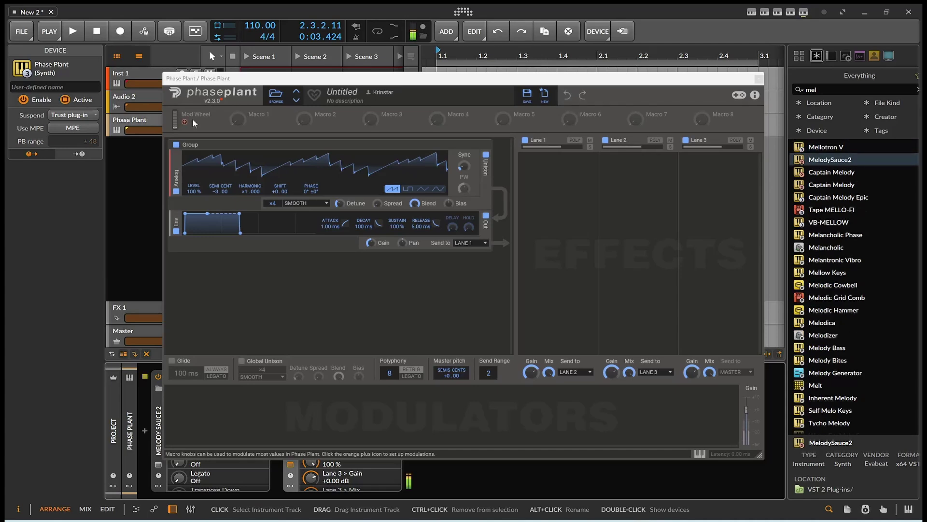
# Add a Filter effect to Lane 1 and an Envelope modulator with a 149 ms attack.
pyautogui.click(540, 215)
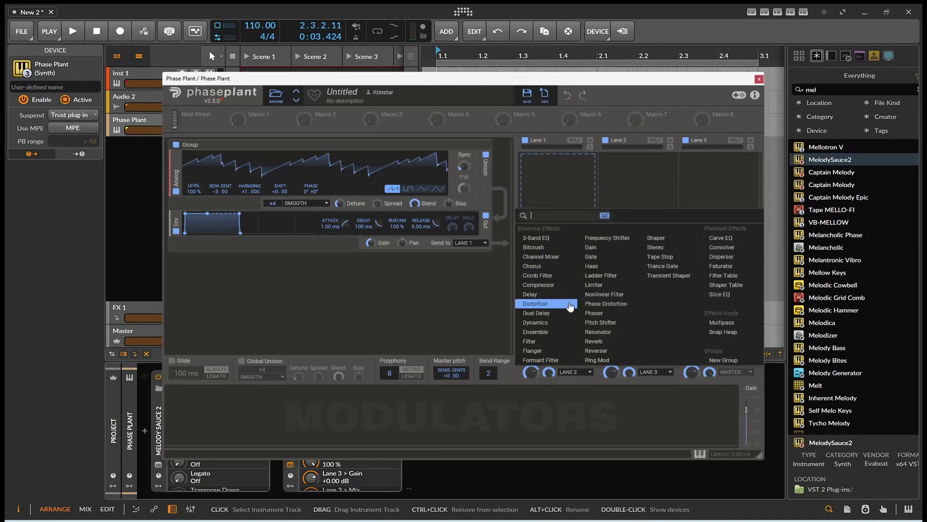
pyautogui.click(564, 342)
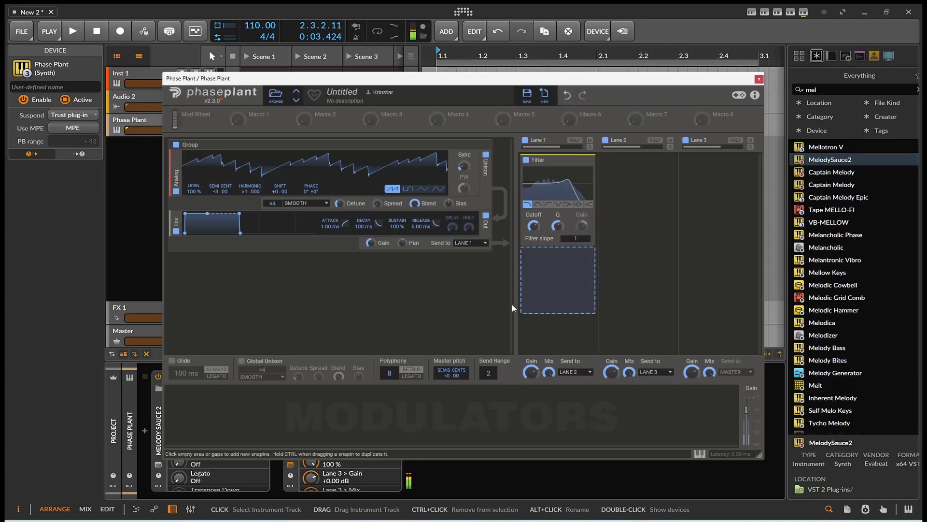
pyautogui.click(223, 425)
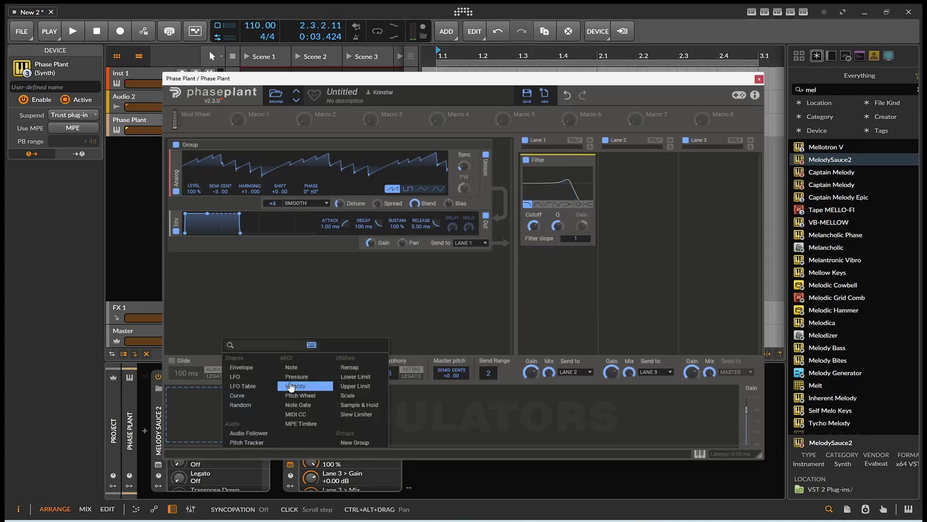
pyautogui.click(242, 367)
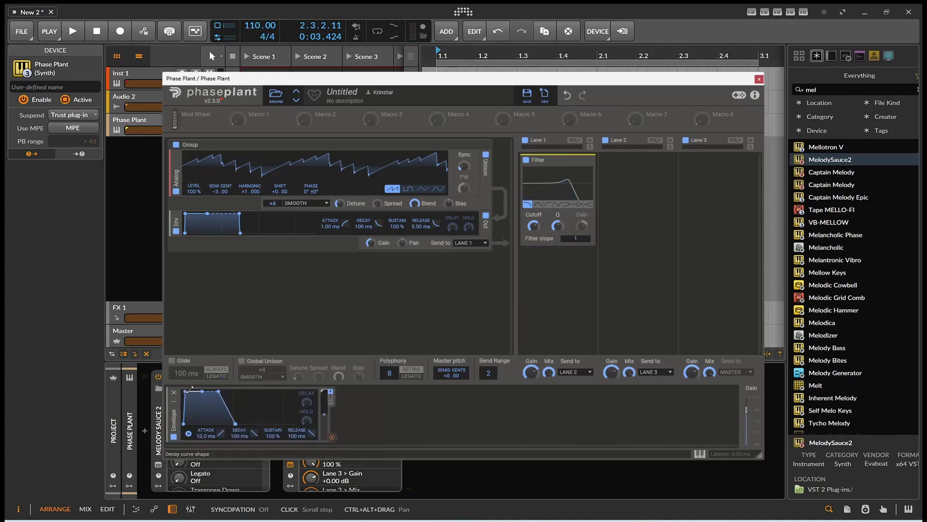
pyautogui.moveTo(185, 391); pyautogui.dragTo(203, 390)
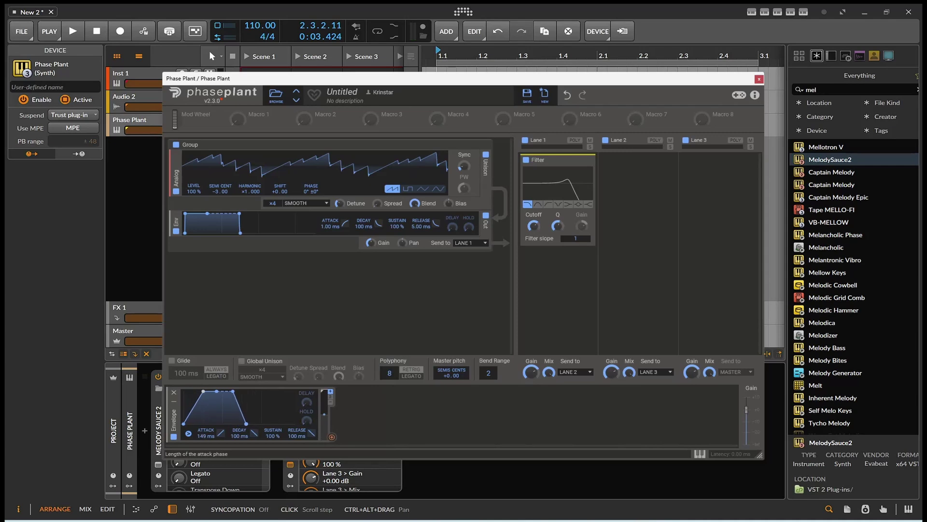
# Assign the Envelope modulator to the Lane 1 filter's cutoff and adjust the modulation amount.
pyautogui.click(333, 436)
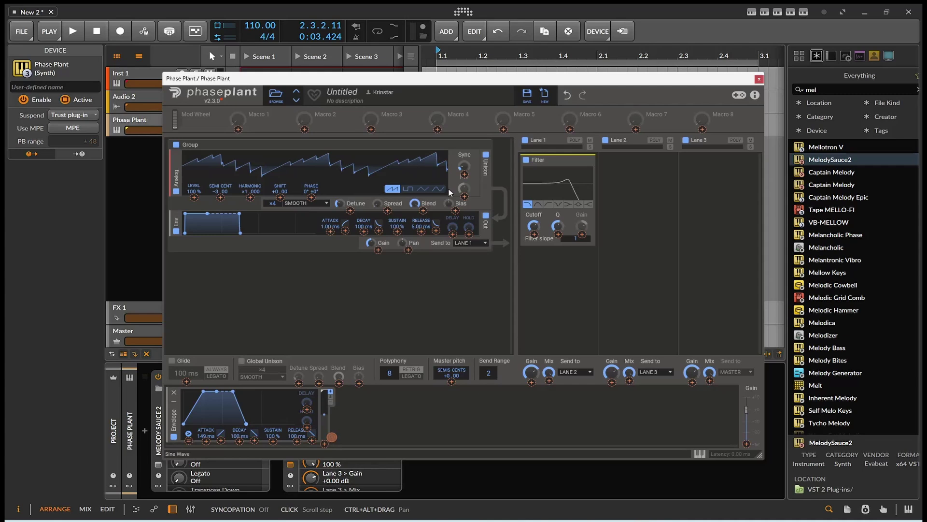
pyautogui.click(533, 234)
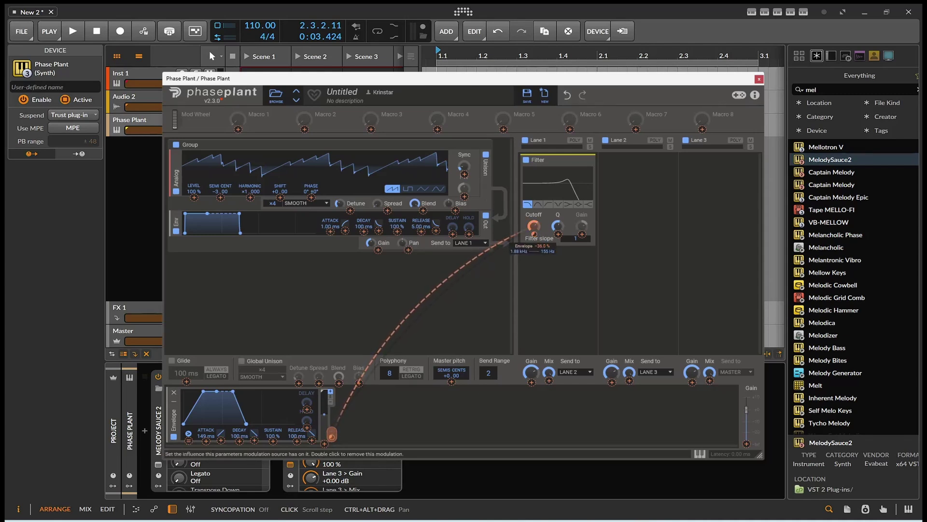
pyautogui.moveTo(534, 234); pyautogui.dragTo(542, 238)
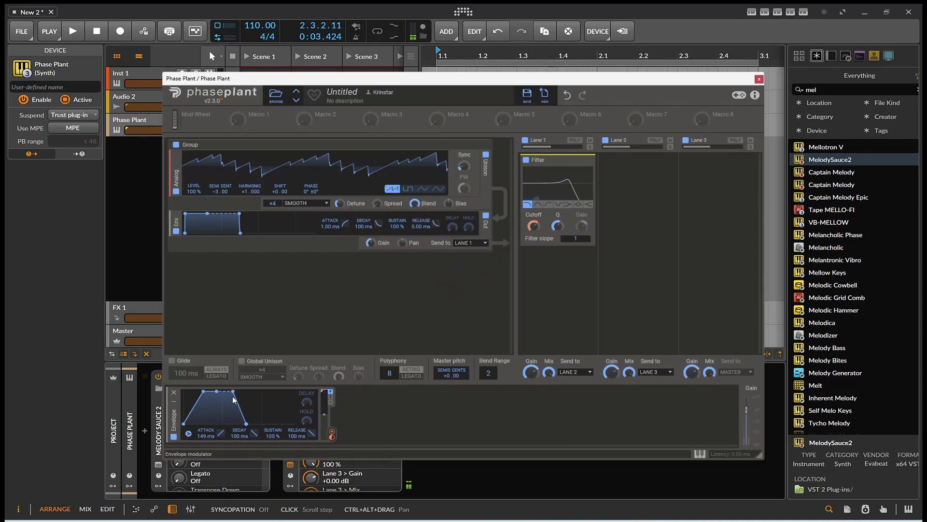
# Reshape the modulation envelope to an attack of 1.01 s, a decay of 597 ms and a sustain of 7.9%.
pyautogui.moveTo(206, 393); pyautogui.dragTo(241, 392)
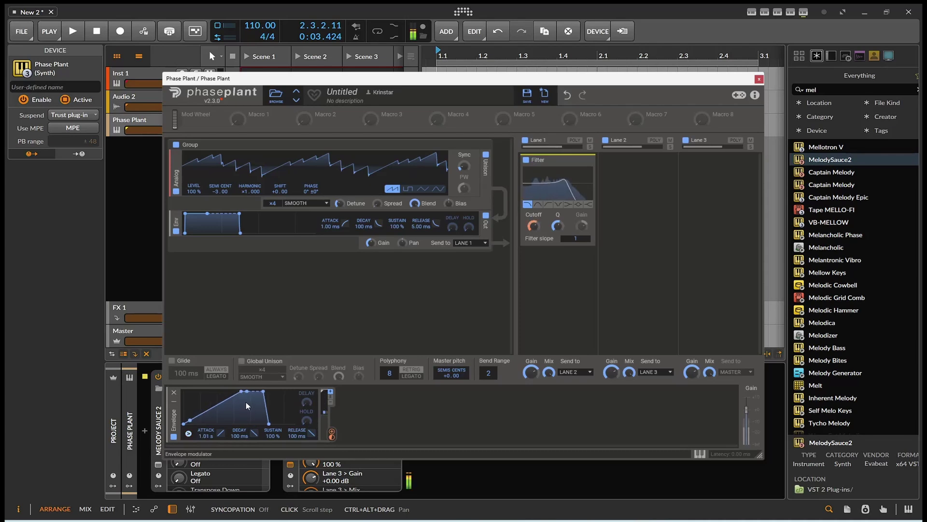
pyautogui.moveTo(247, 390); pyautogui.dragTo(252, 420)
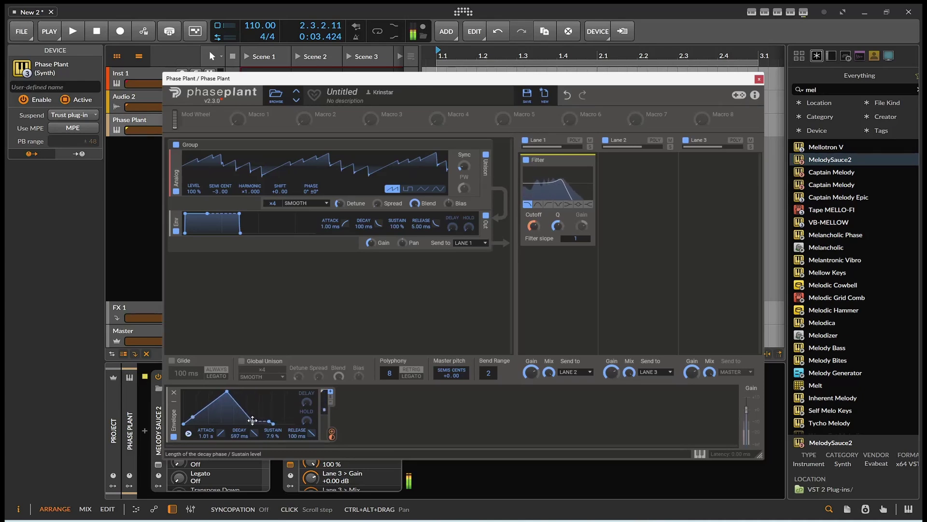
pyautogui.moveTo(497, 263)
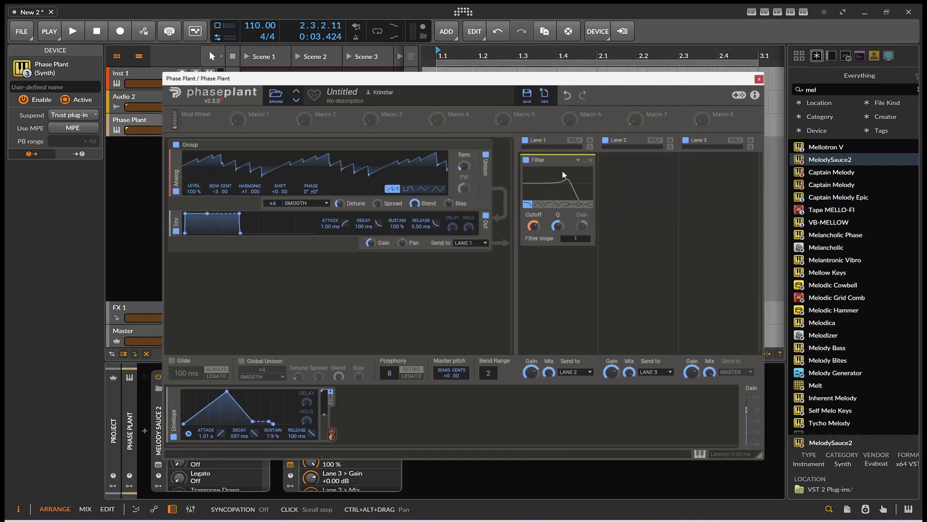
# Add a second Analog generator group below the first and send its output to Lane 2.
pyautogui.click(278, 290)
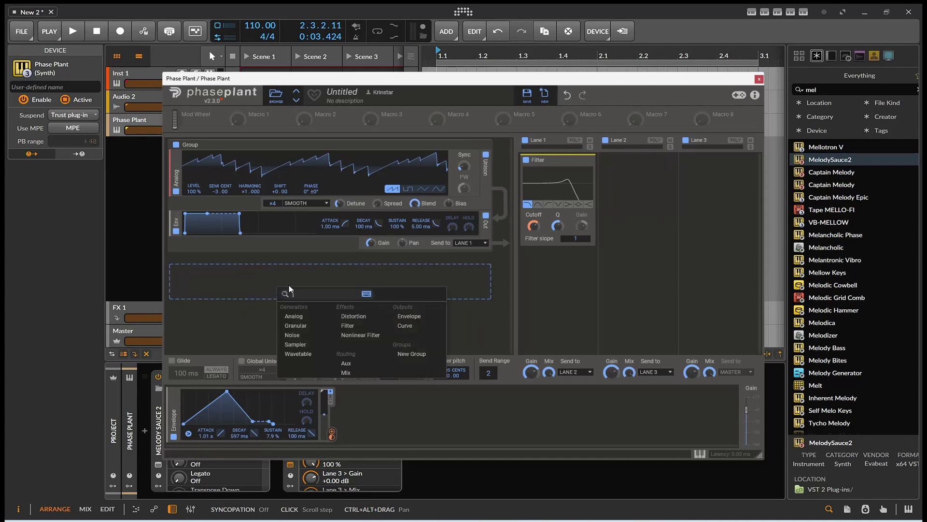
pyautogui.click(303, 316)
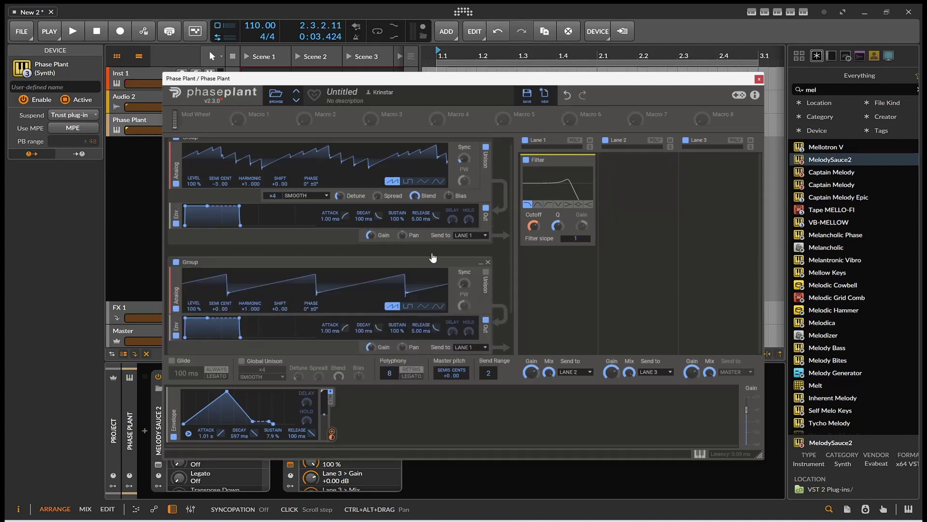
pyautogui.click(470, 346)
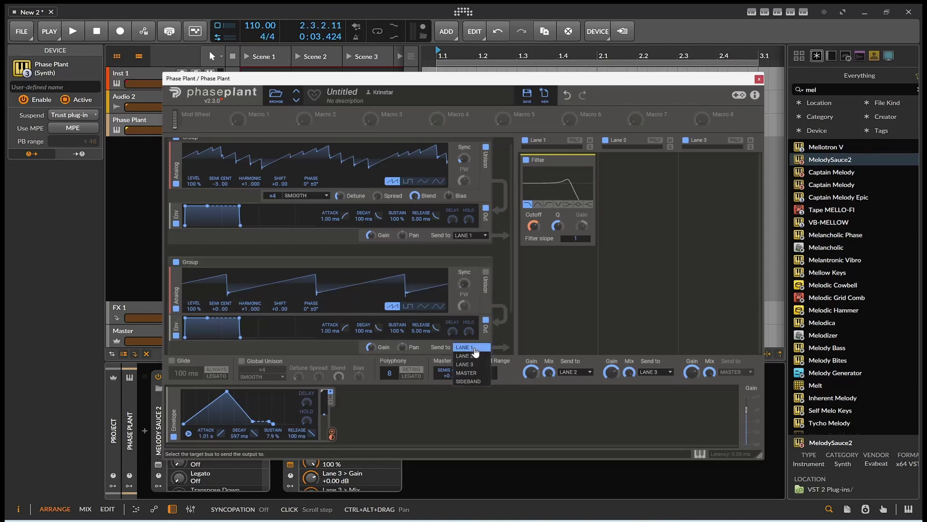
pyautogui.click(466, 365)
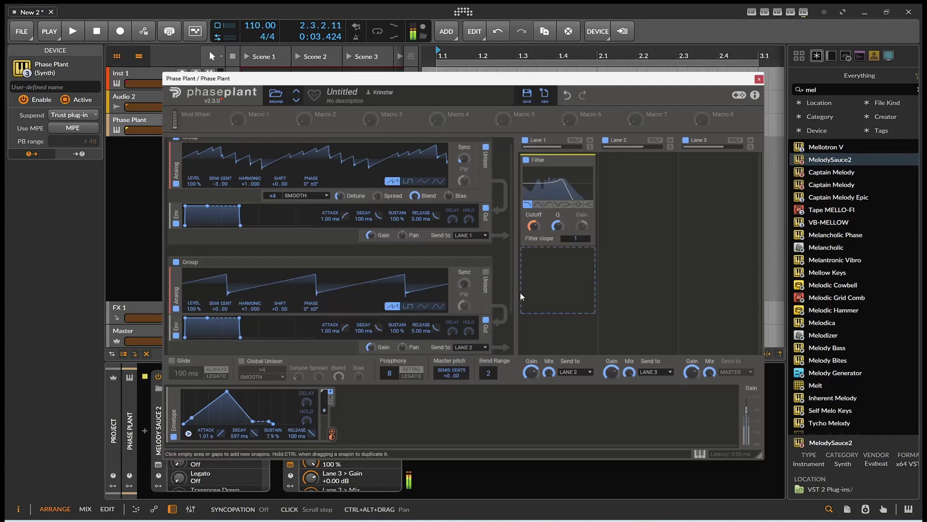
# Enable unison on the second group's Analog generator, then assign Macro 1 to the Lane 1 filter's cutoff and adjust the macro.
pyautogui.click(484, 290)
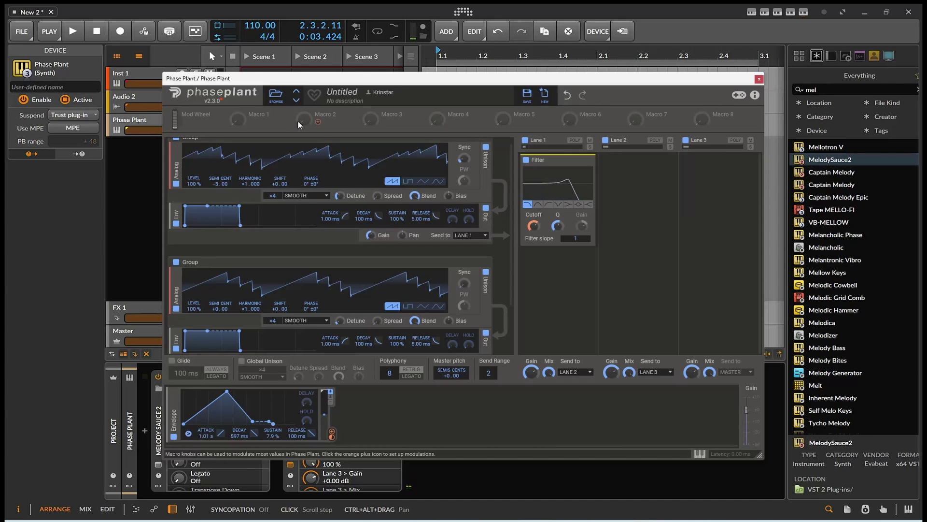
pyautogui.moveTo(252, 121); pyautogui.dragTo(533, 234)
pyautogui.moveTo(237, 119); pyautogui.dragTo(237, 104)
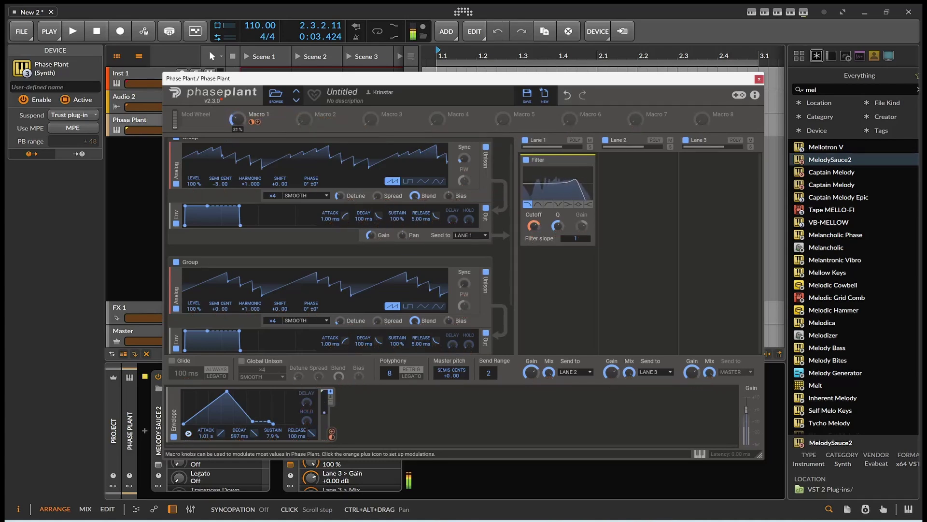
pyautogui.moveTo(237, 119); pyautogui.dragTo(236, 125)
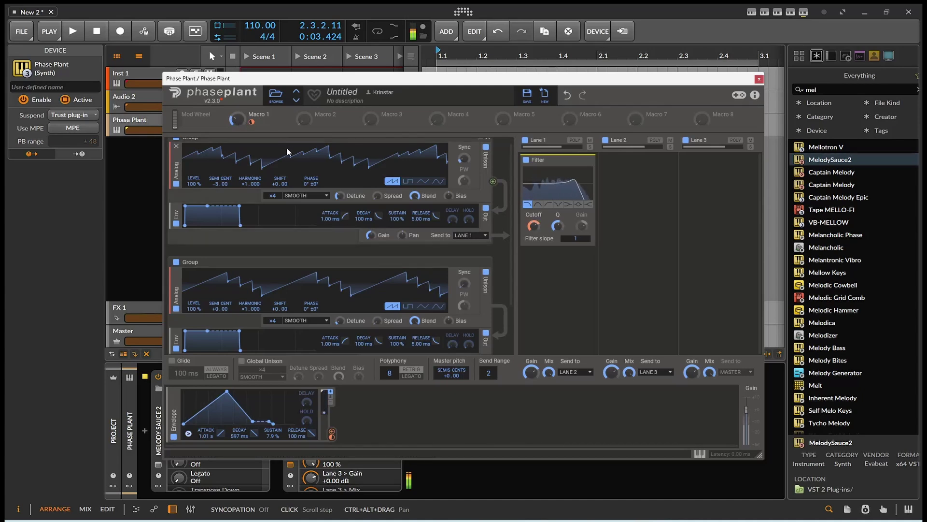
# Assign Macro 1 to the second group's Analog Shift parameter as well and adjust the macro amount.
pyautogui.moveTo(250, 124)
pyautogui.moveTo(251, 123); pyautogui.dragTo(282, 312)
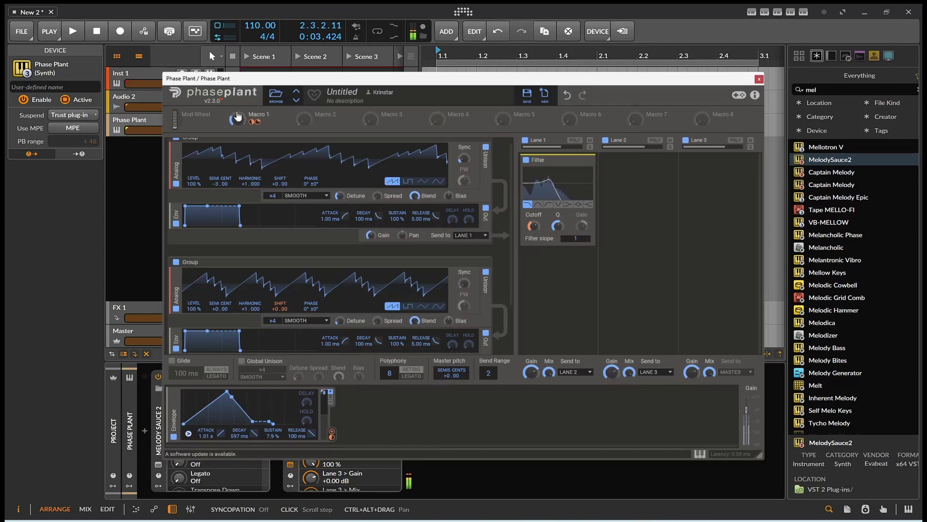
pyautogui.moveTo(237, 116)
pyautogui.mouseDown()
pyautogui.moveTo(237, 89)
pyautogui.moveTo(239, 123)
pyautogui.mouseUp()
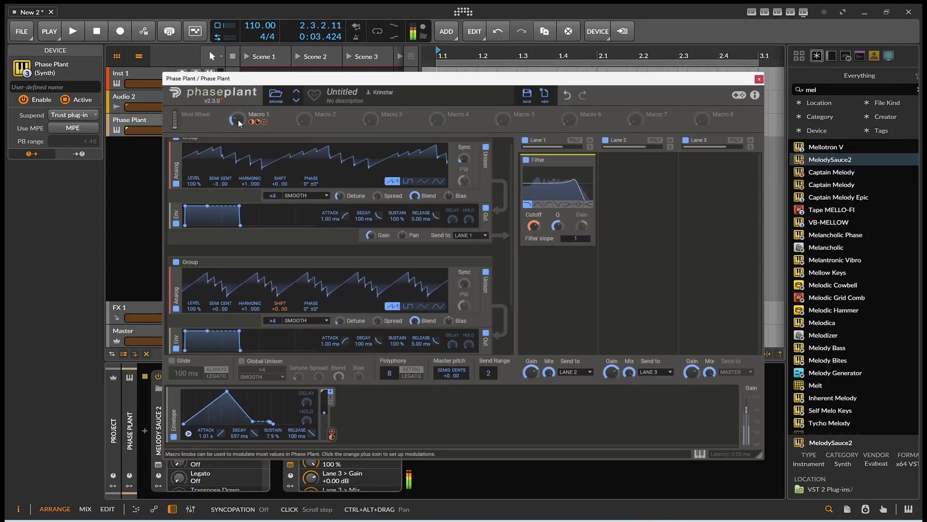
# Switch the second group's Analog generator to a sine wave and raise Macro 1.
pyautogui.click(408, 306)
pyautogui.click(427, 307)
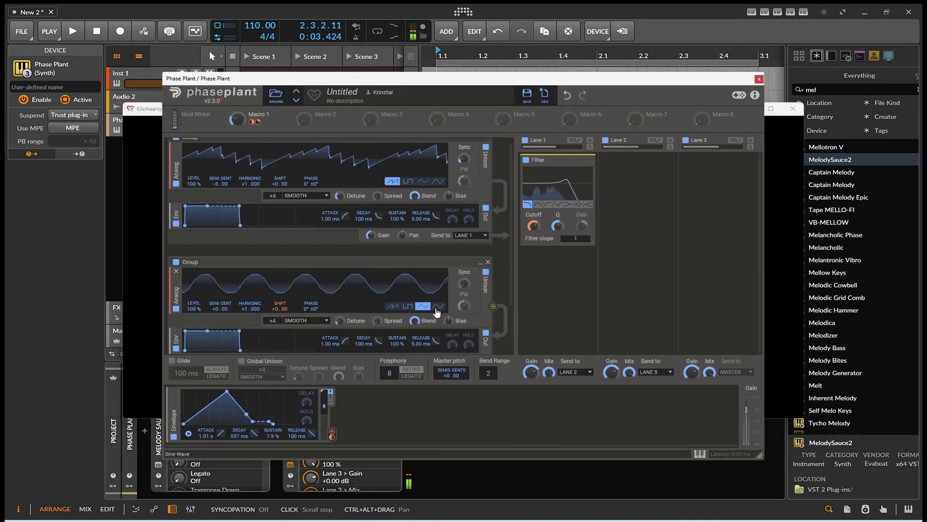
pyautogui.click(439, 308)
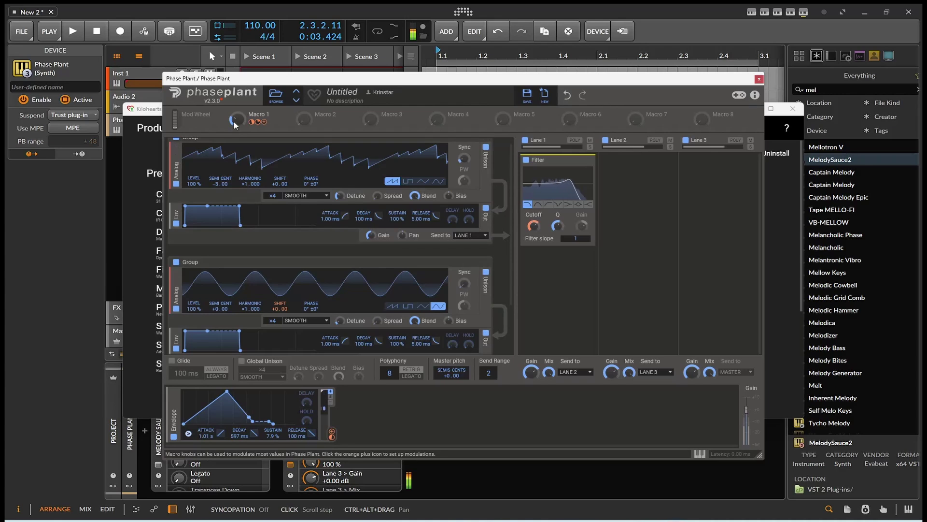
pyautogui.moveTo(237, 119); pyautogui.dragTo(237, 113)
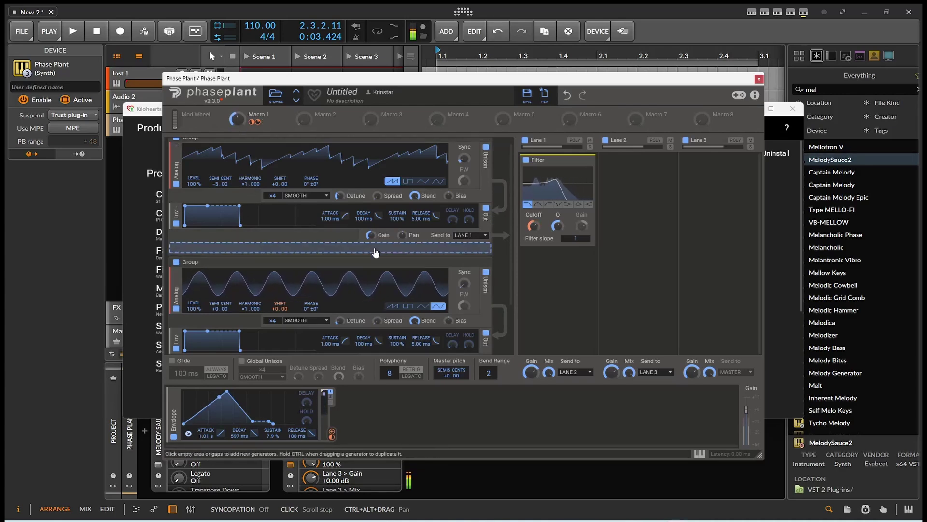
# Add a third Analog generator group and route its envelope output to modulate the second group's Harmonic and Shift.
pyautogui.scroll(-3, 384, 258)
pyautogui.scroll(2, 410, 248)
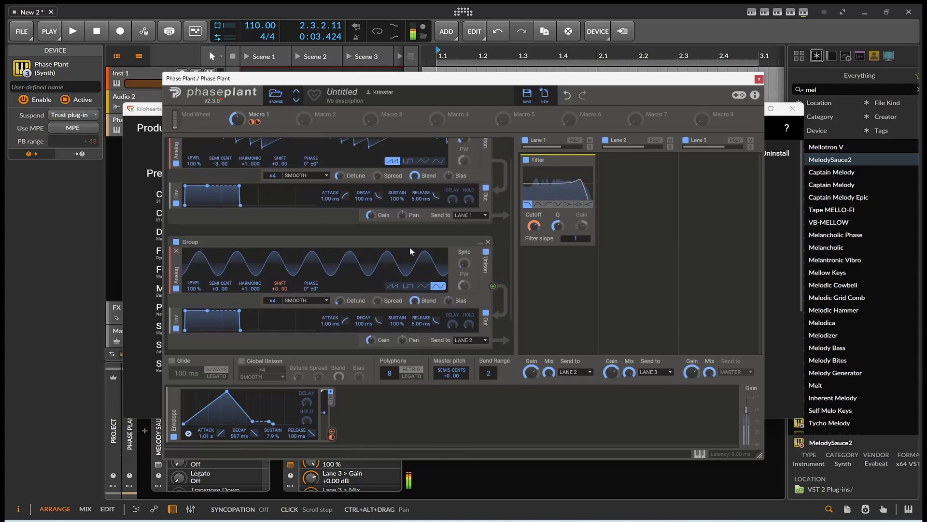
pyautogui.scroll(-2, 410, 254)
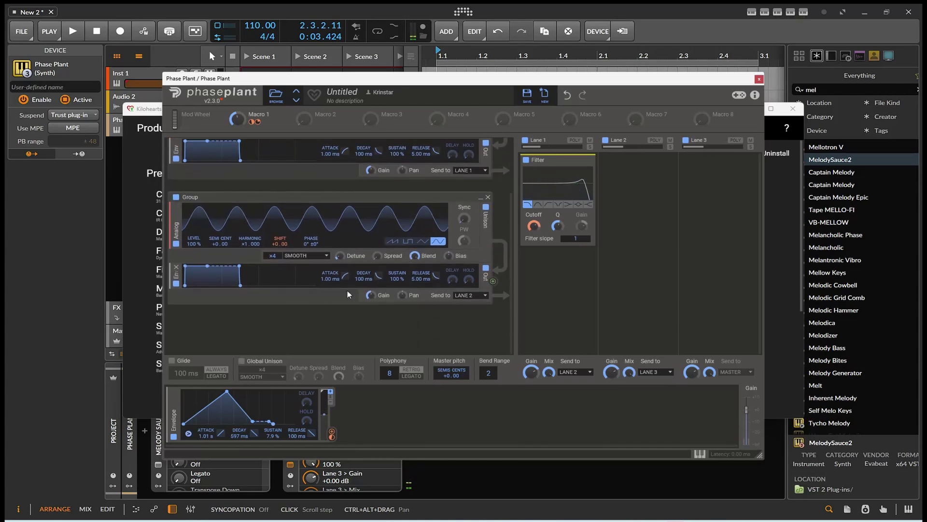
pyautogui.click(278, 320)
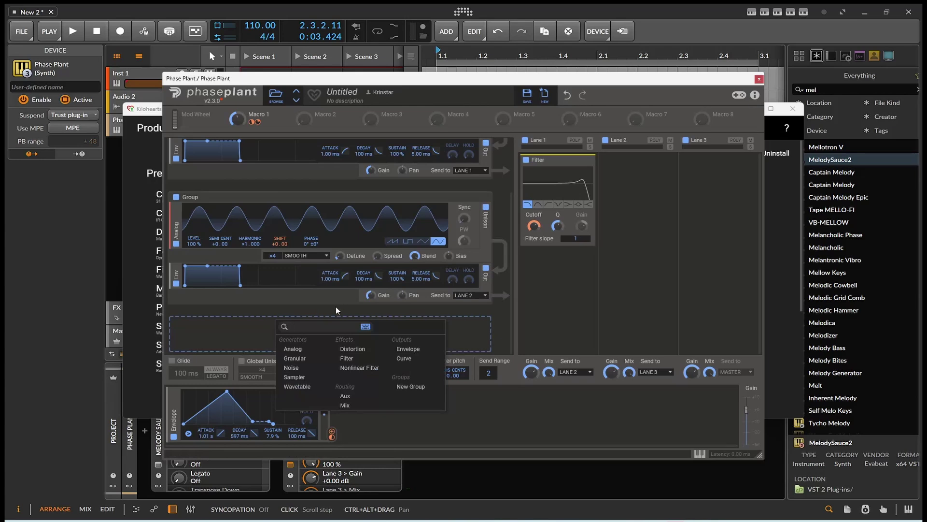
pyautogui.click(293, 349)
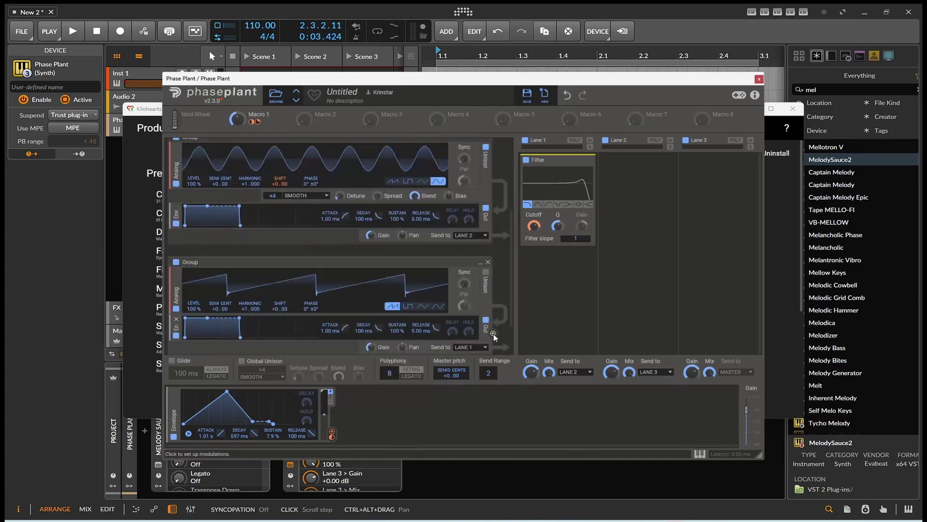
pyautogui.moveTo(493, 333); pyautogui.dragTo(251, 192)
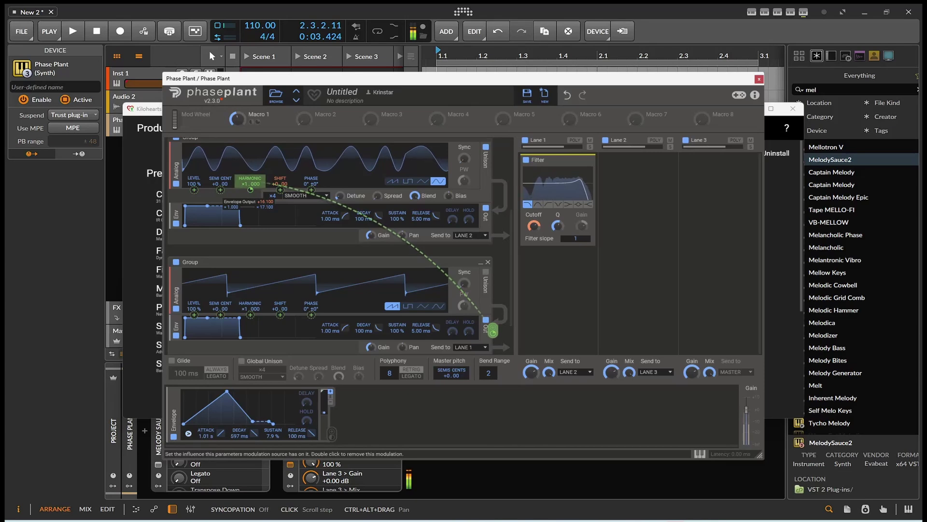
pyautogui.moveTo(492, 330); pyautogui.dragTo(280, 192)
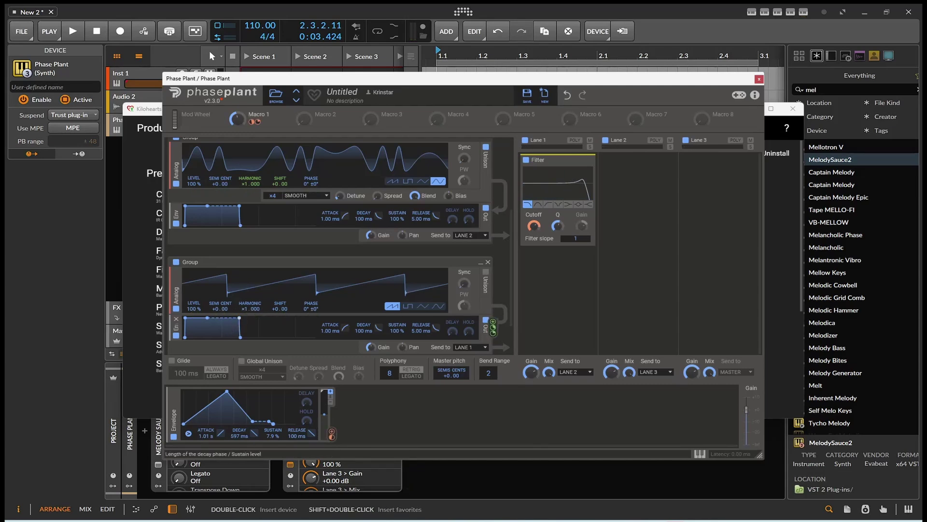
# Set the second group's envelope to 310 ms attack, 481 ms decay, 0% sustain, and the third's to 89.8 ms decay, 66% sustain, 82.3 ms release.
pyautogui.moveTo(239, 319); pyautogui.dragTo(237, 341)
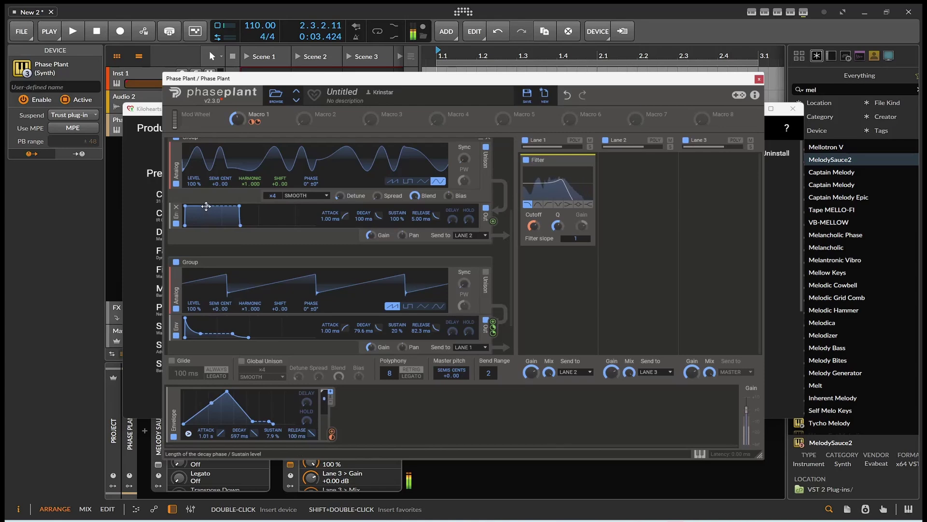
pyautogui.moveTo(239, 205)
pyautogui.mouseDown()
pyautogui.moveTo(223, 214)
pyautogui.moveTo(240, 223)
pyautogui.mouseUp()
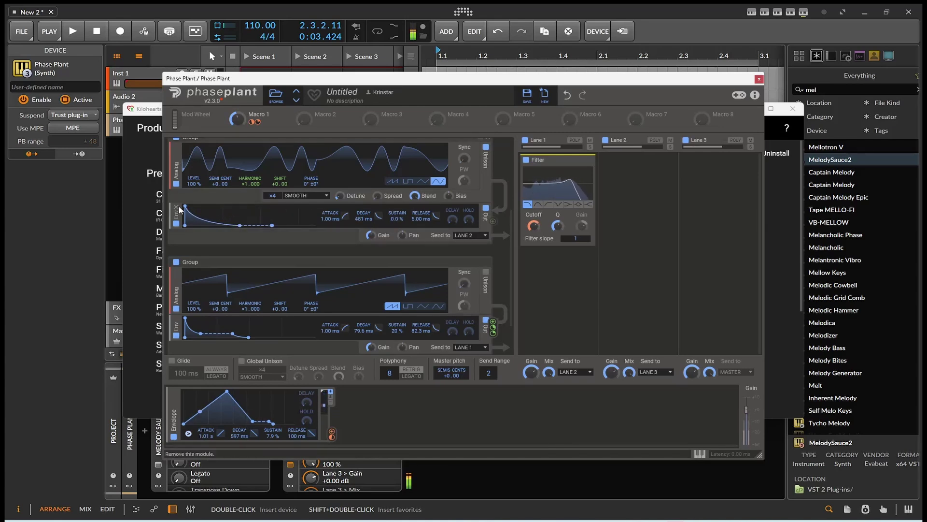
pyautogui.moveTo(185, 206); pyautogui.dragTo(273, 211)
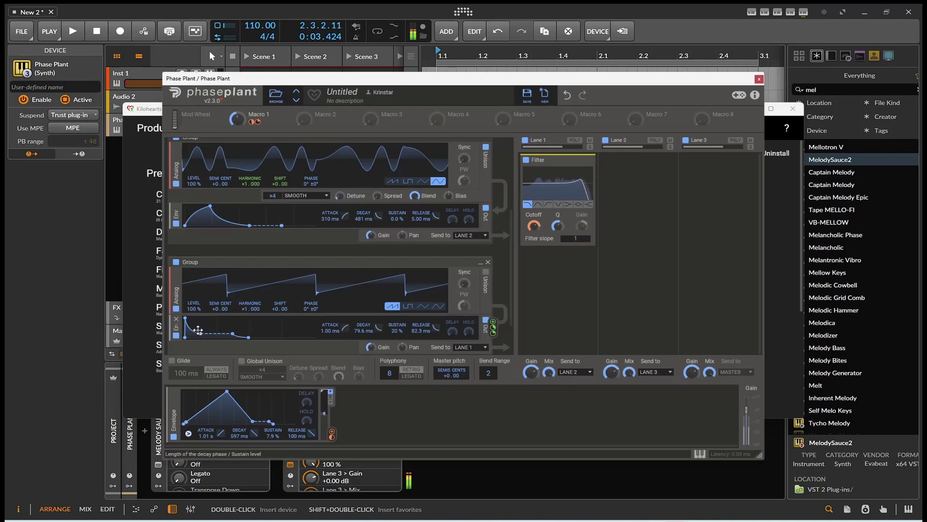
pyautogui.moveTo(200, 333); pyautogui.dragTo(202, 324)
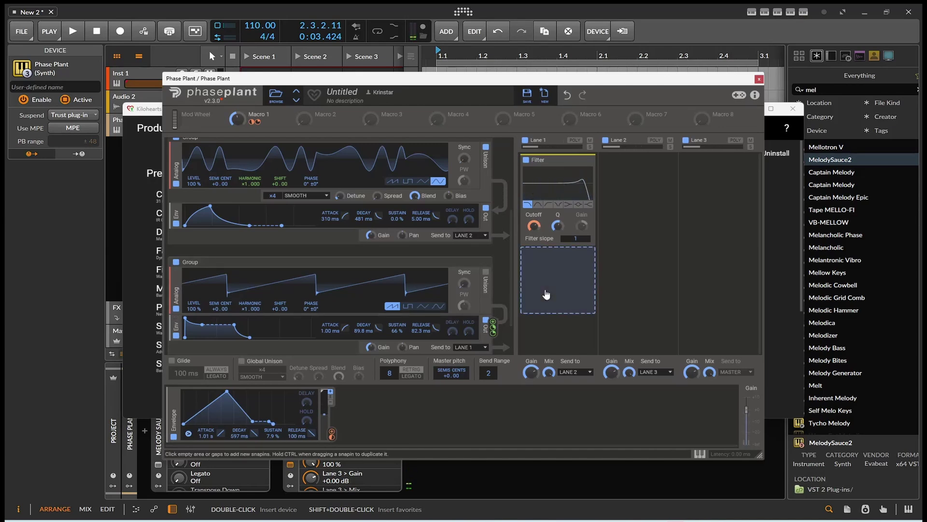
# Add a Dual Delay effect to Lane 2.
pyautogui.click(546, 294)
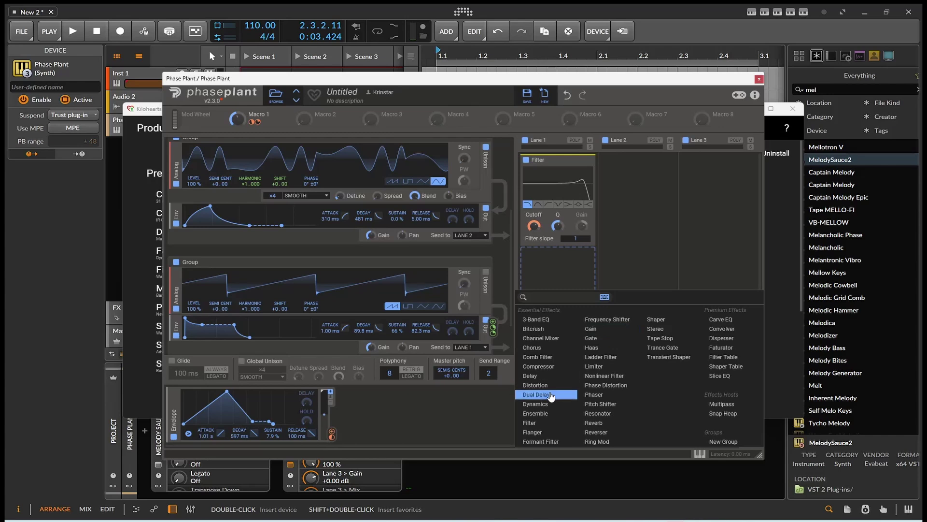
pyautogui.click(657, 216)
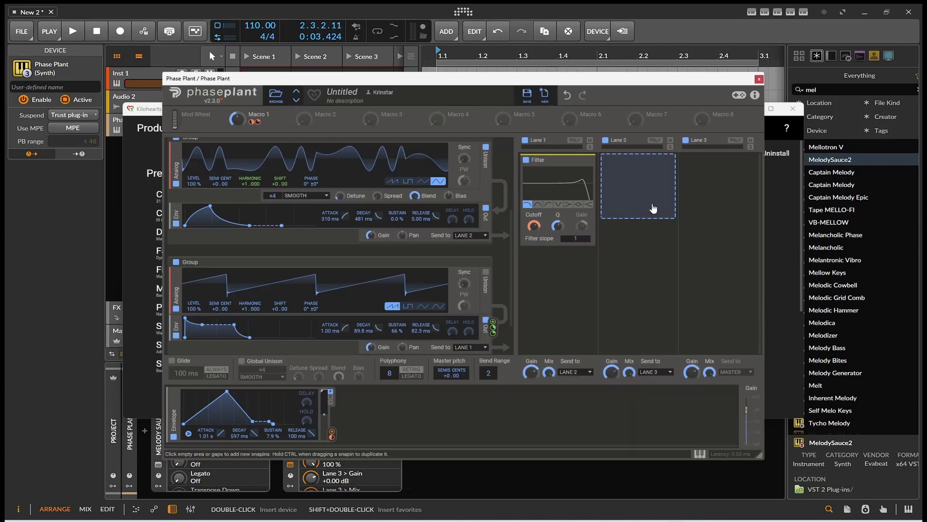
pyautogui.click(652, 202)
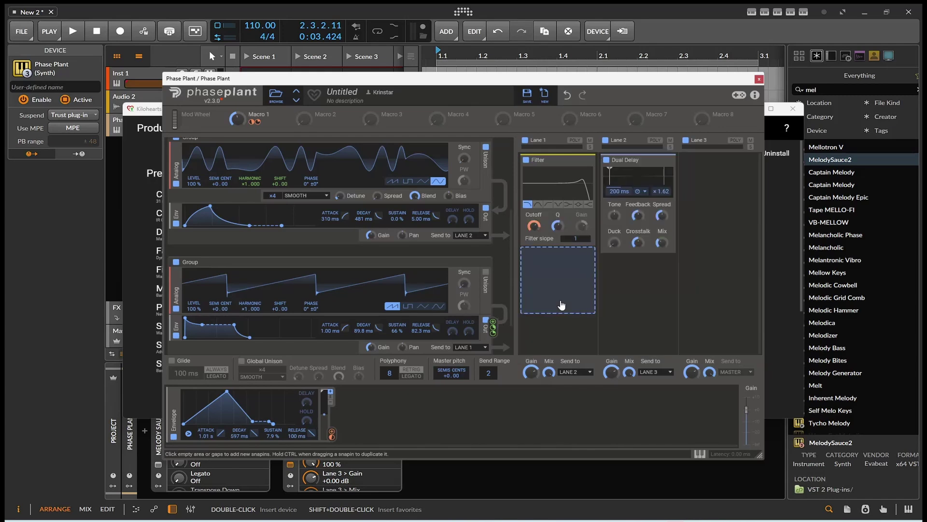
pyautogui.click(561, 308)
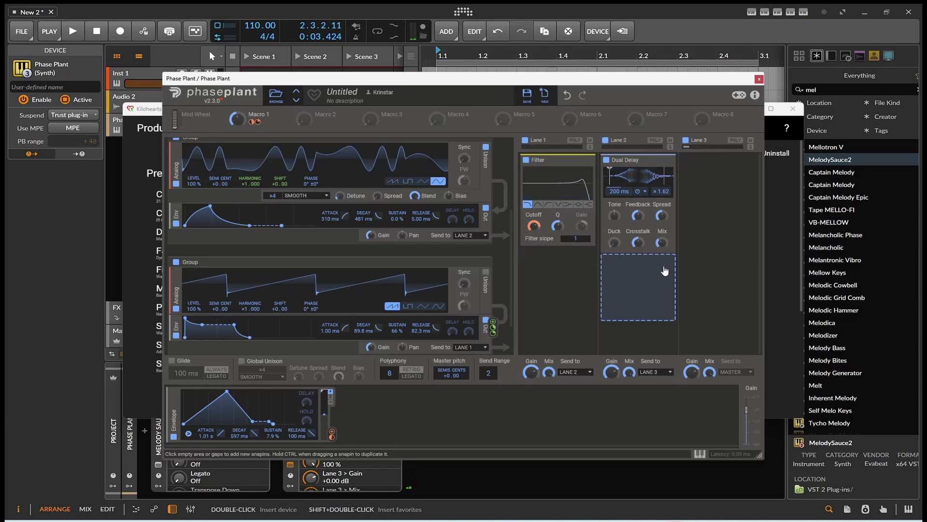
# Add a Filter Table effect below the Dual Delay in Lane 2 and load the Driven Lowpass table from the Classic filters.
pyautogui.click(665, 271)
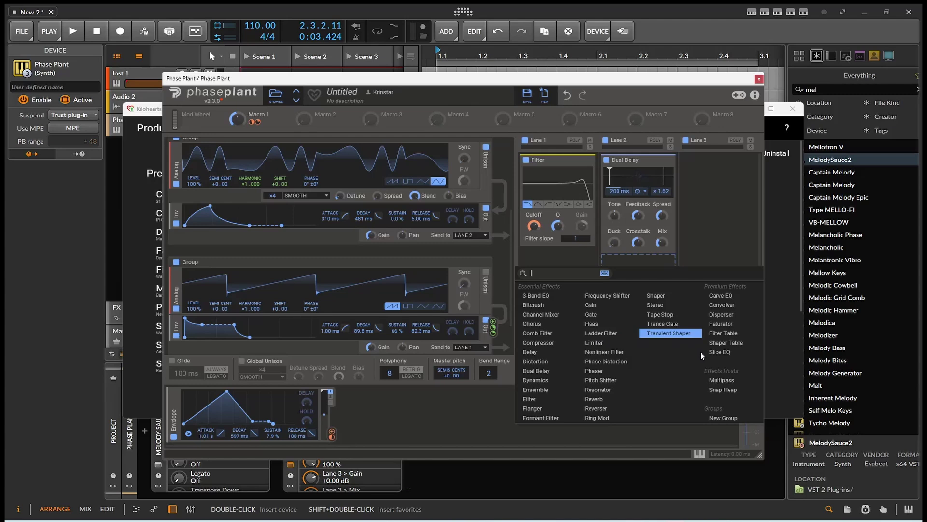
pyautogui.click(734, 334)
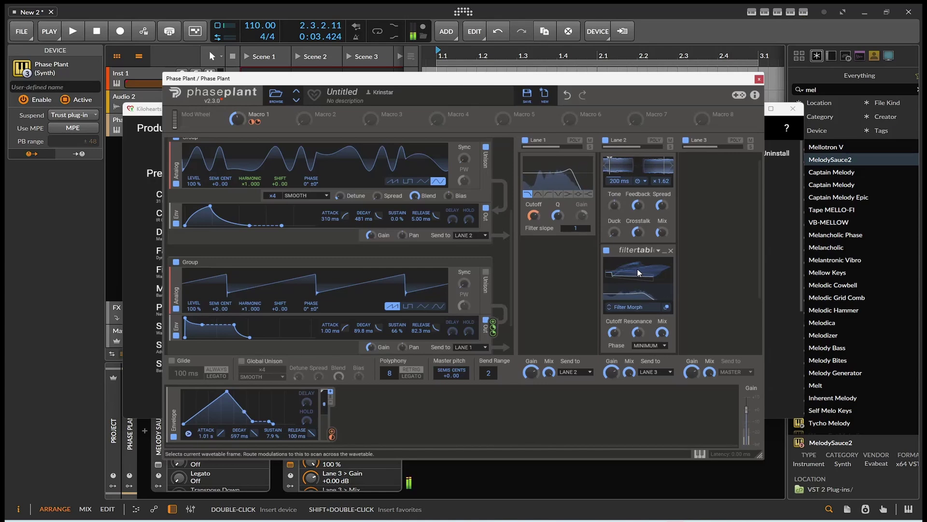
pyautogui.click(635, 306)
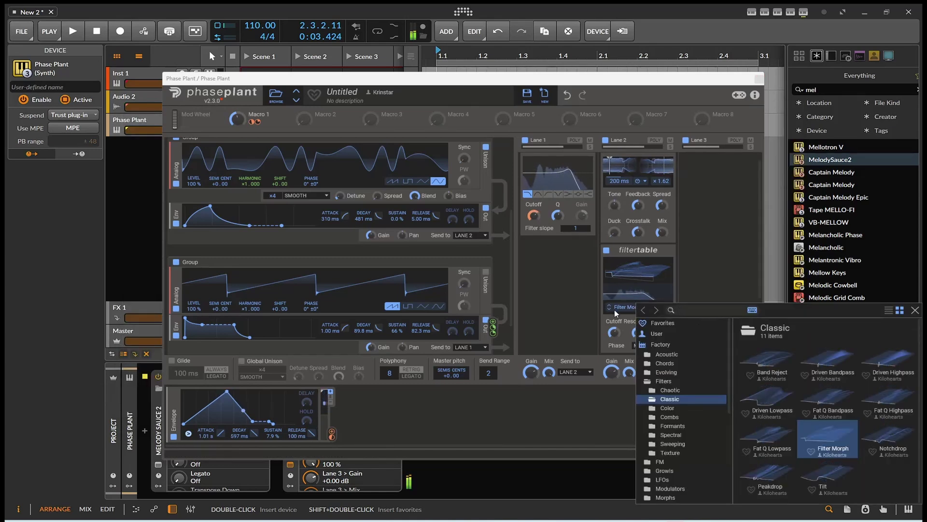
pyautogui.click(763, 401)
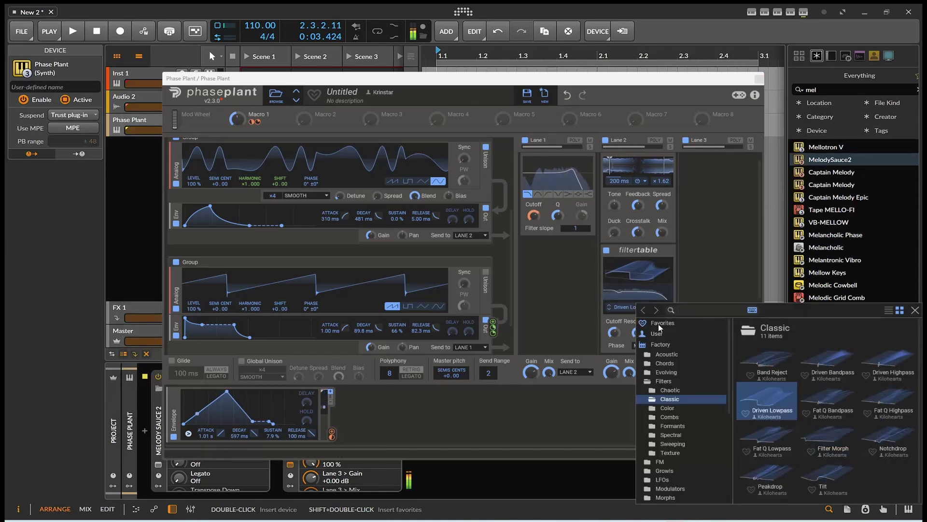
pyautogui.click(915, 311)
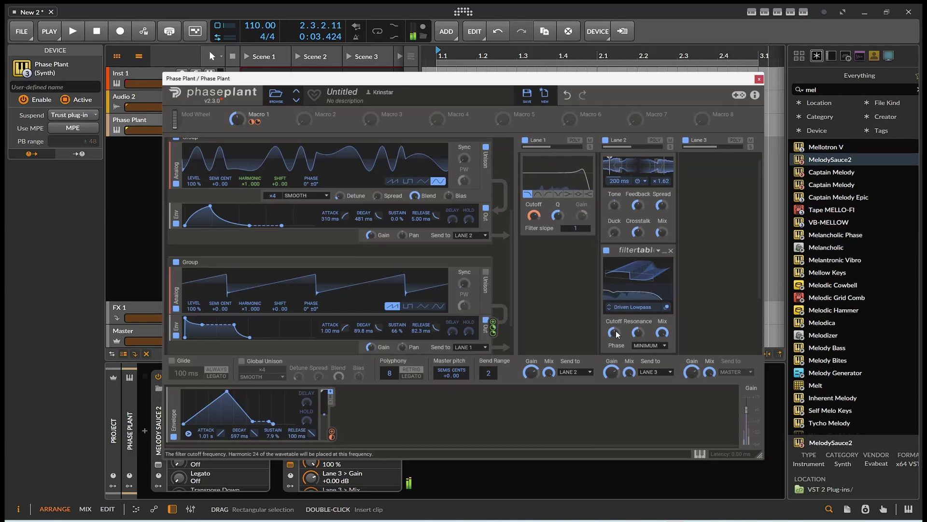
pyautogui.scroll(1, 661, 292)
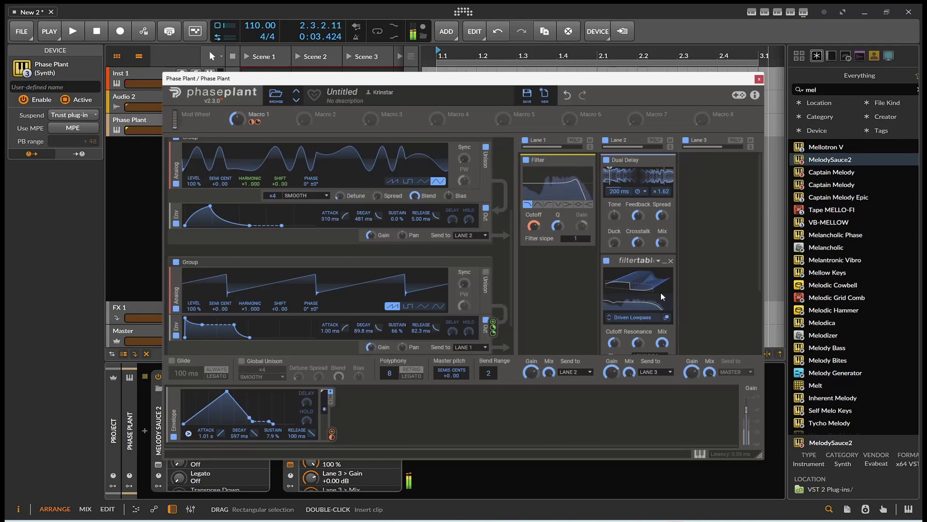
pyautogui.moveTo(638, 342)
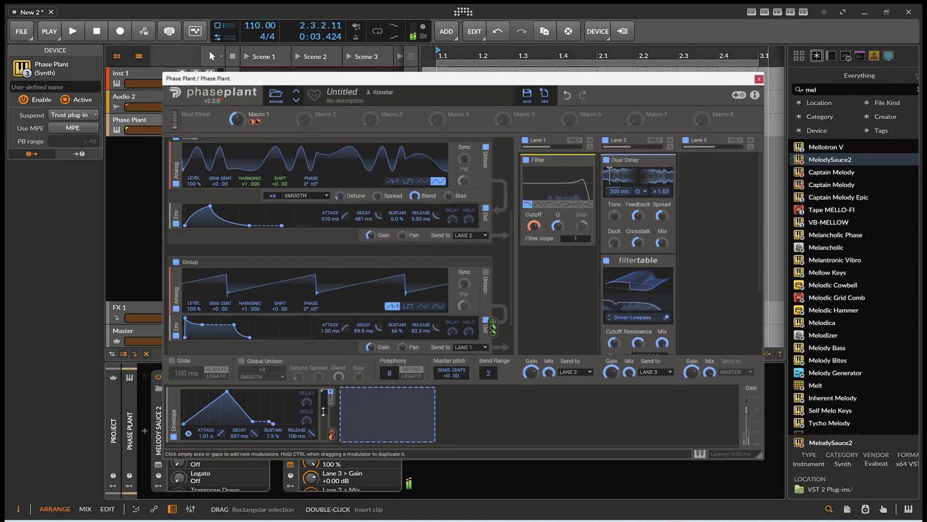
# Add an LFO modulator beside the Envelope and assign it to the Filter Table's cutoff.
pyautogui.click(347, 420)
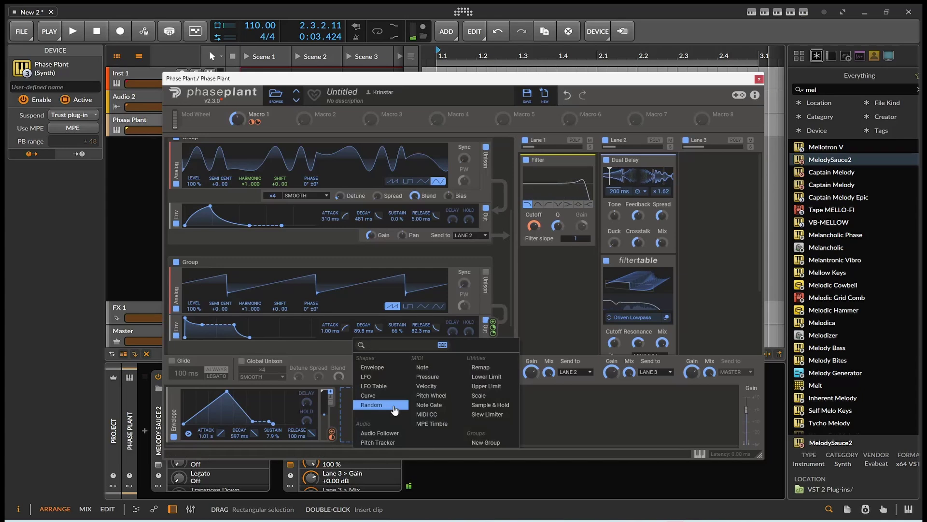
pyautogui.click(372, 377)
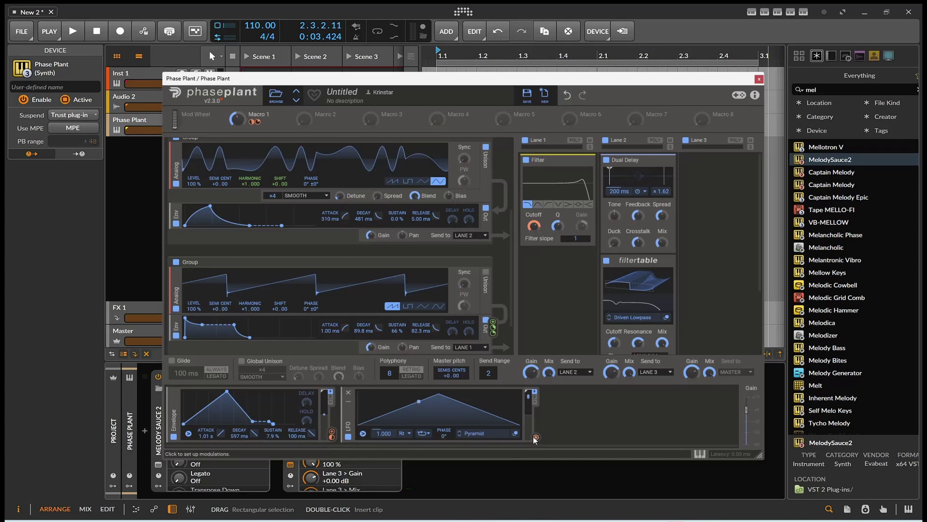
pyautogui.moveTo(536, 436); pyautogui.dragTo(613, 345)
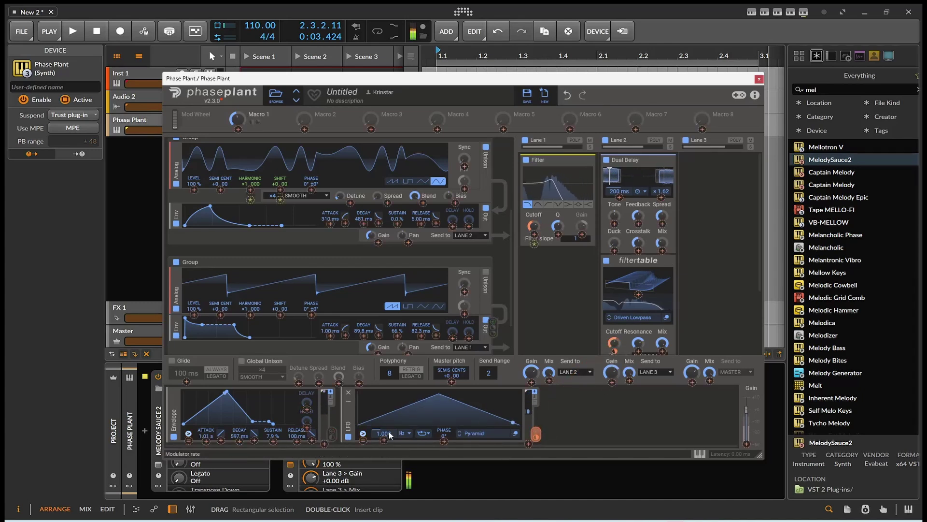
# Switch the LFO rate to tempo sync and set it to 1/4.
pyautogui.moveTo(388, 440)
pyautogui.mouseDown()
pyautogui.moveTo(531, 440)
pyautogui.moveTo(385, 432)
pyautogui.mouseUp()
pyautogui.click(404, 433)
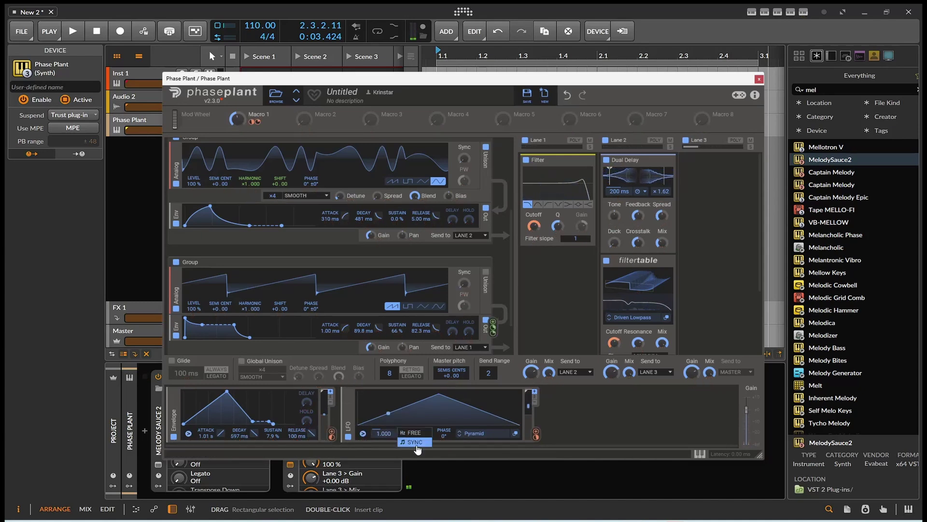
pyautogui.click(408, 441)
pyautogui.scroll(1, 385, 433)
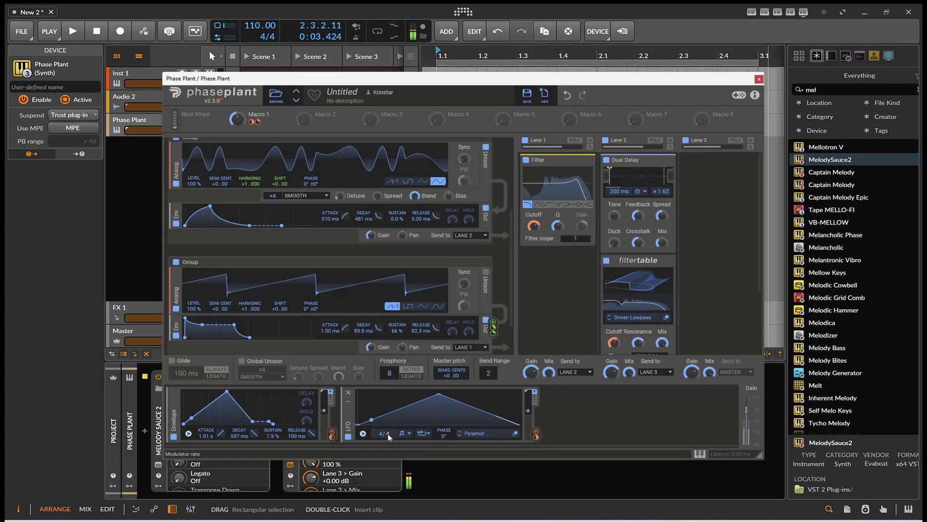
pyautogui.scroll(-1, 388, 434)
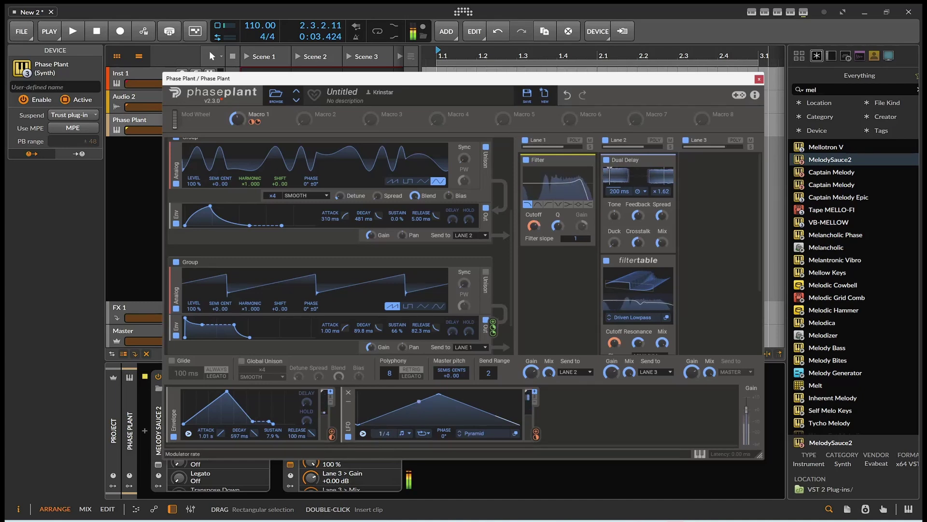
# Set the LFO's tempo-synced rate to 10/4 and its loop mode to Sustain.
pyautogui.scroll(1, 387, 433)
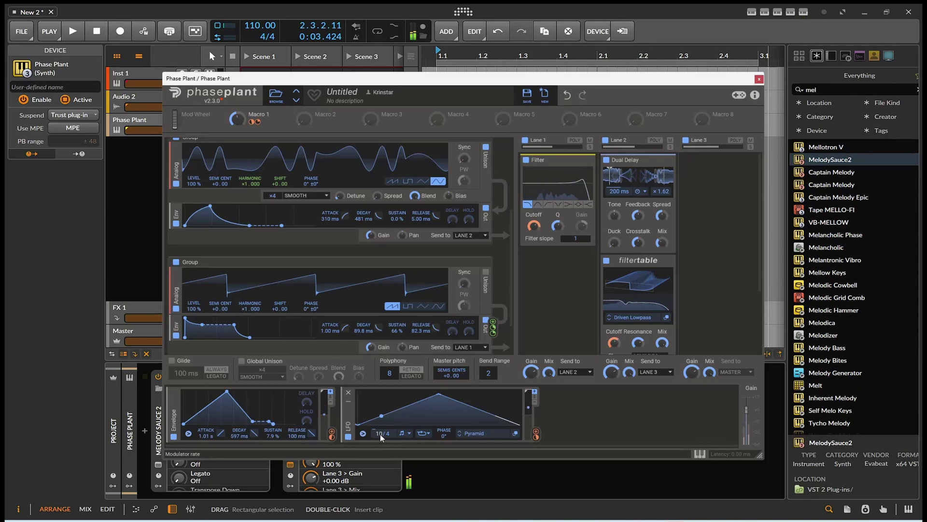
pyautogui.click(424, 434)
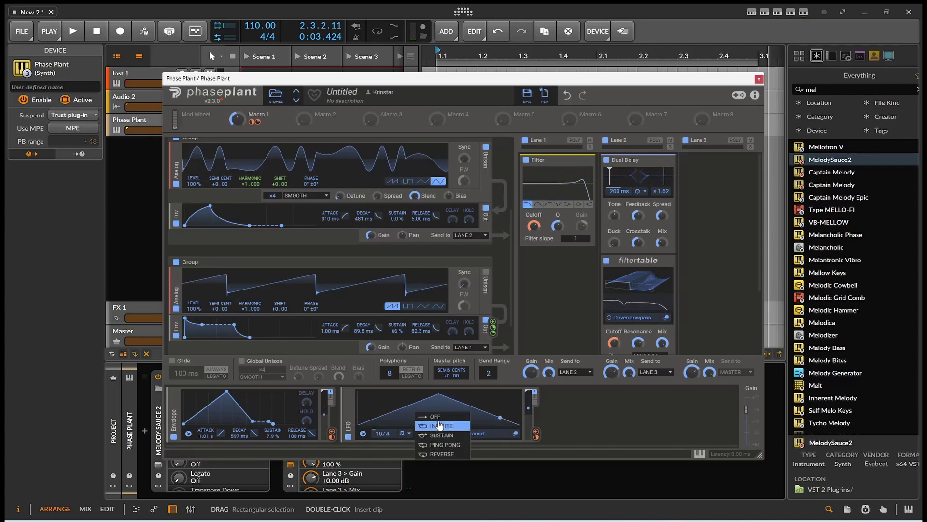
pyautogui.click(440, 435)
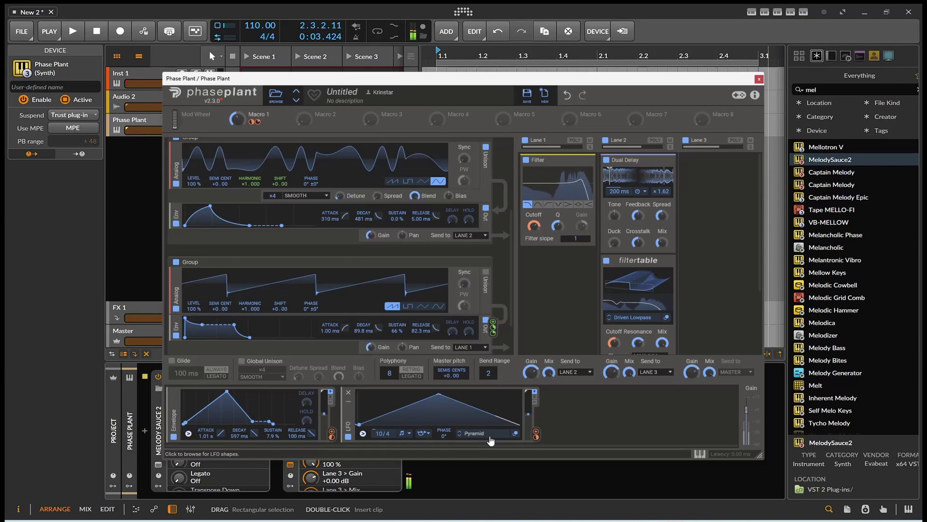
# Add a Reverb effect to Lane 3.
pyautogui.click(753, 203)
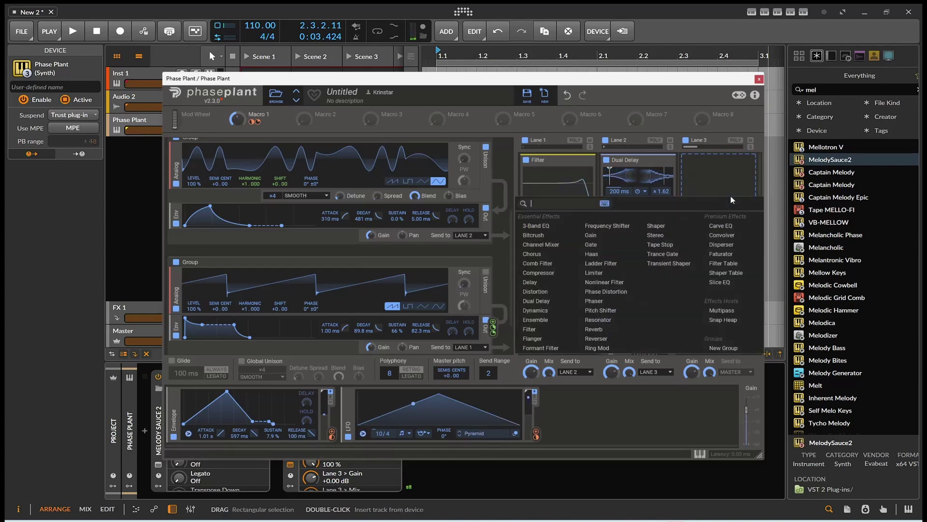
pyautogui.click(609, 329)
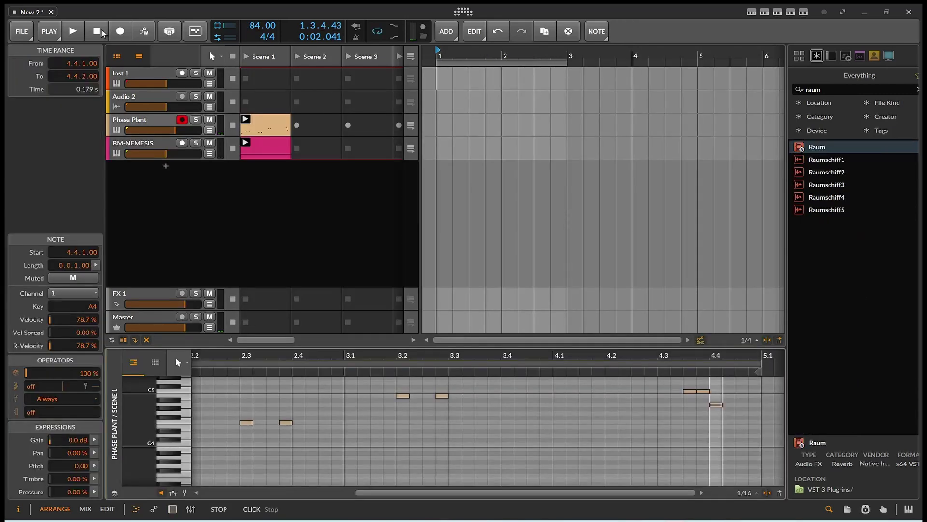
# Play the Phase Plant and BM-NEMESIS clips together, check the Phase Plant patch in its plug-in window, and stop playback.
pyautogui.click(75, 33)
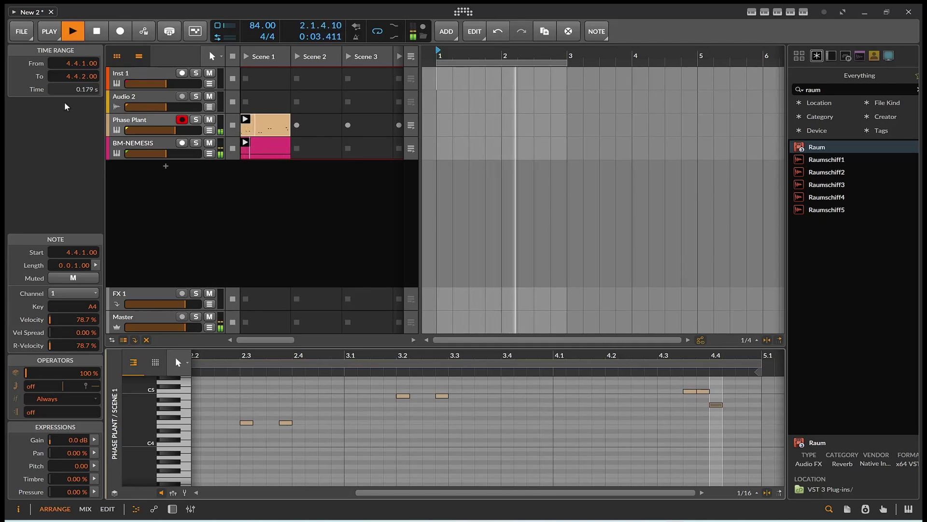
pyautogui.click(144, 125)
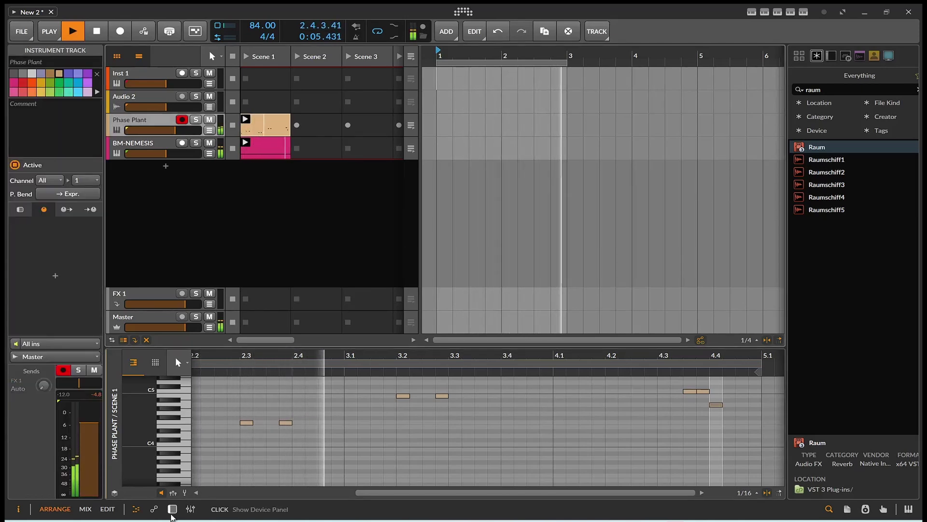
pyautogui.press('d')
pyautogui.click(160, 466)
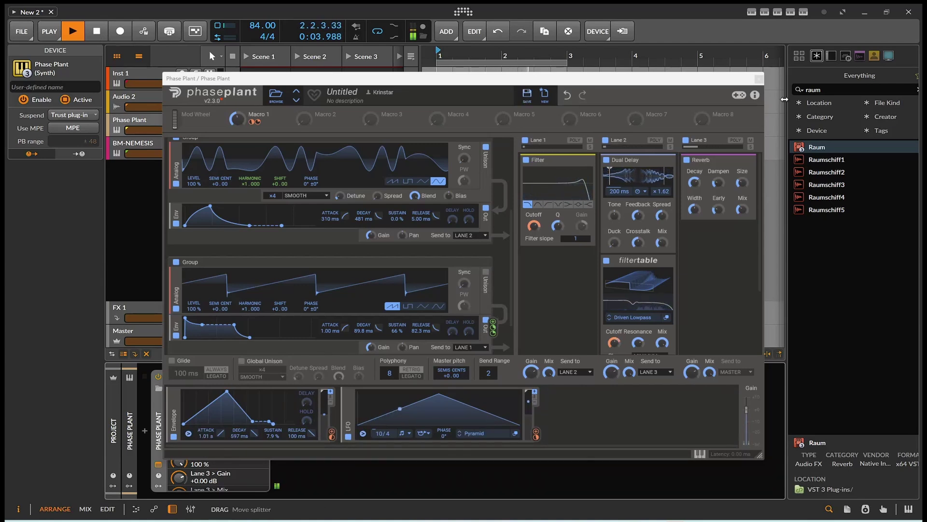
pyautogui.click(759, 79)
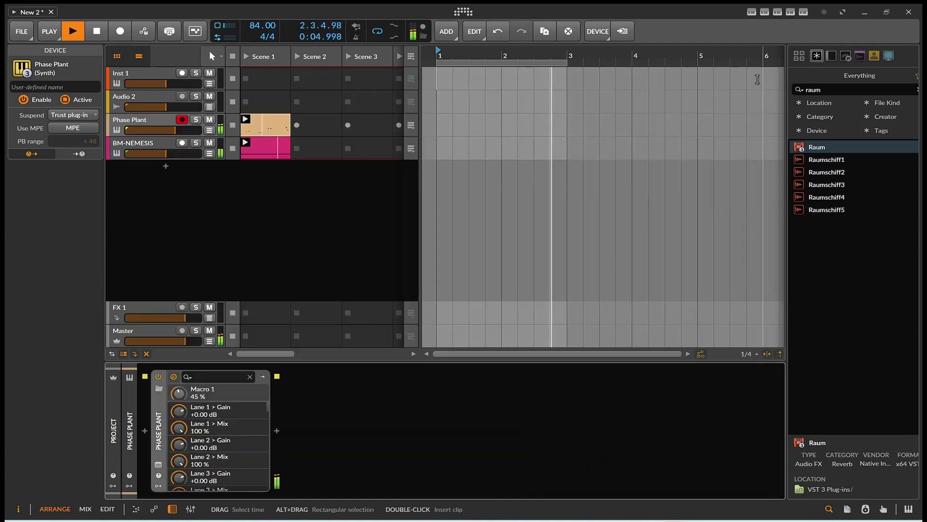
pyautogui.click(97, 32)
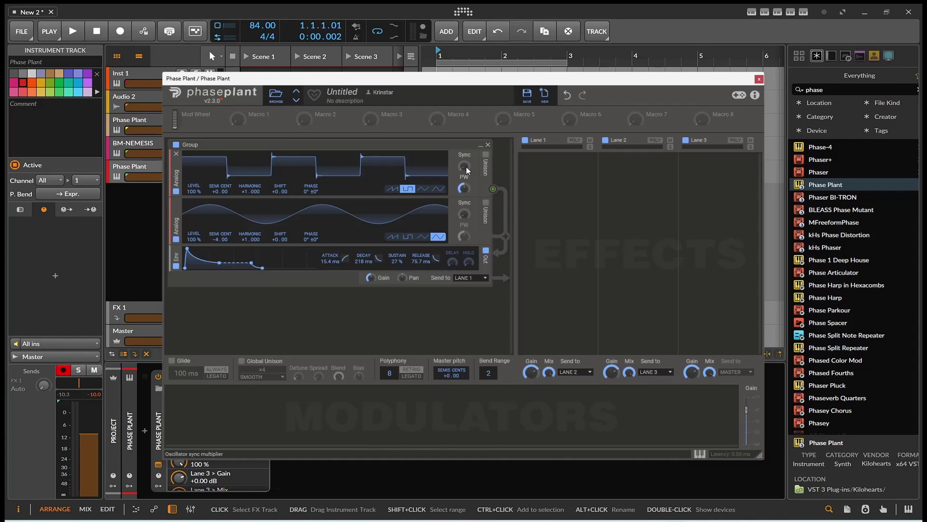
# Raise the Sync of both the square and the sine Analog oscillators slightly.
pyautogui.moveTo(465, 167); pyautogui.dragTo(465, 161)
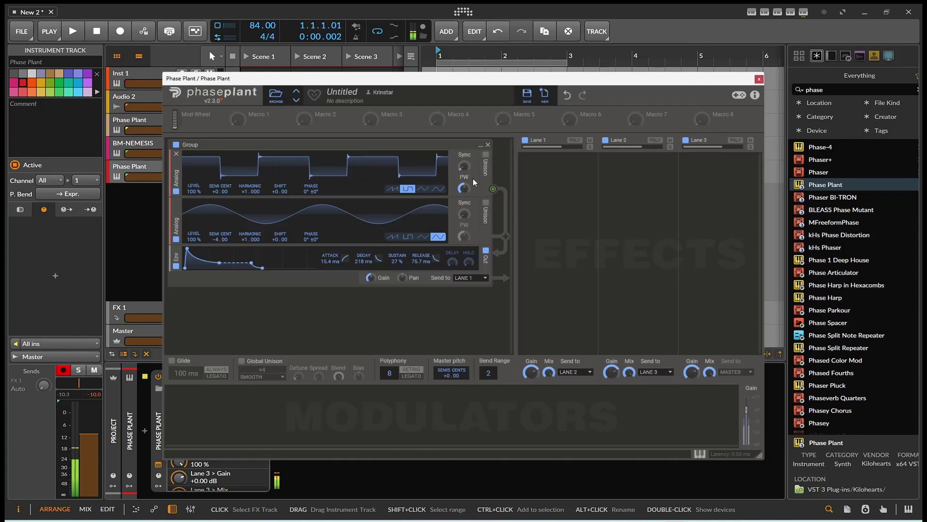
pyautogui.moveTo(464, 214); pyautogui.dragTo(464, 209)
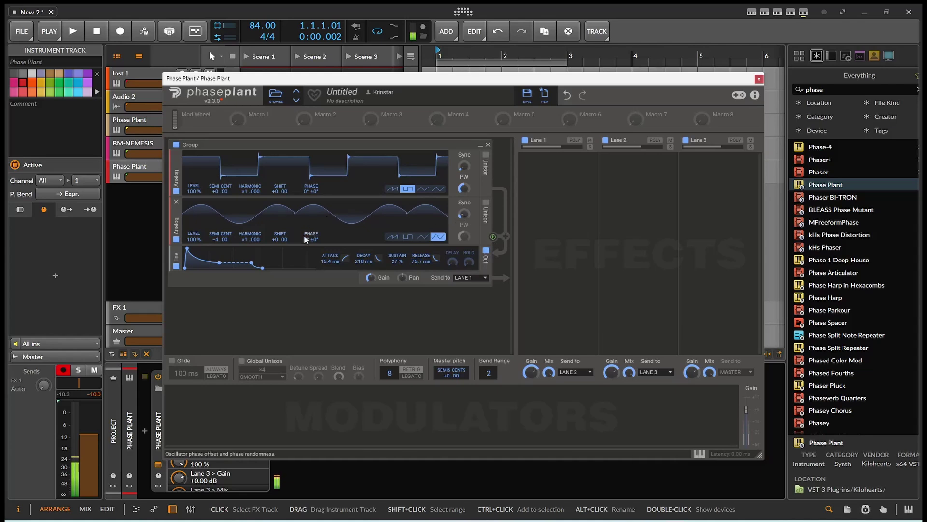
# Add a Distortion effect to Lane 1 and tune the square Analog oscillator to +1.00 semitone.
pyautogui.click(554, 199)
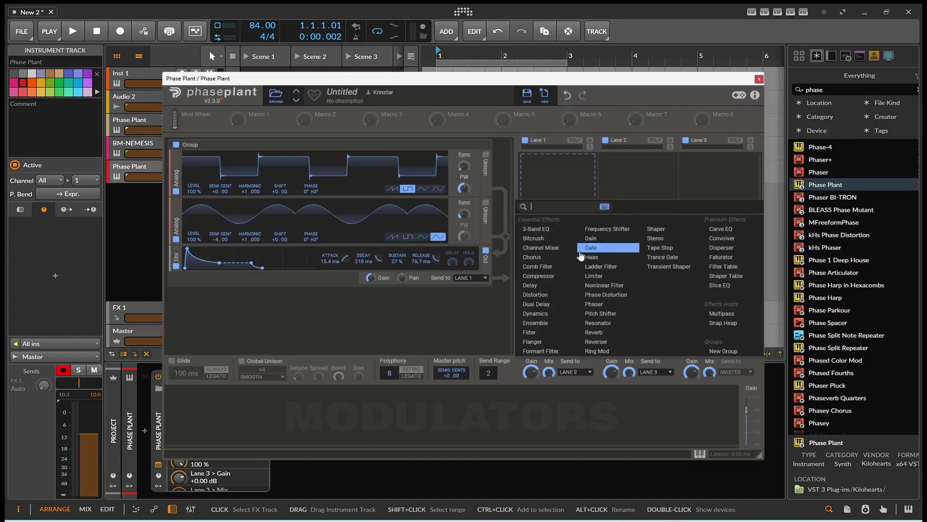
pyautogui.click(535, 295)
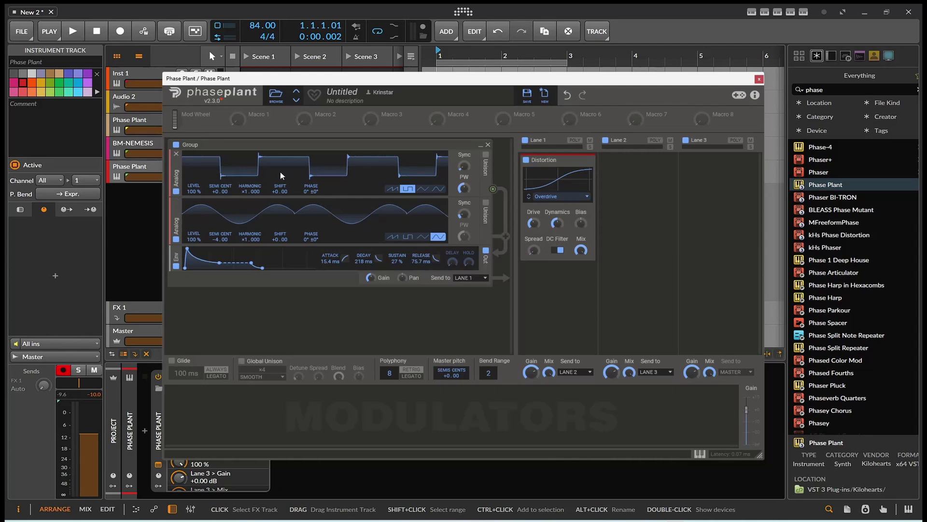
pyautogui.moveTo(216, 189); pyautogui.dragTo(221, 186)
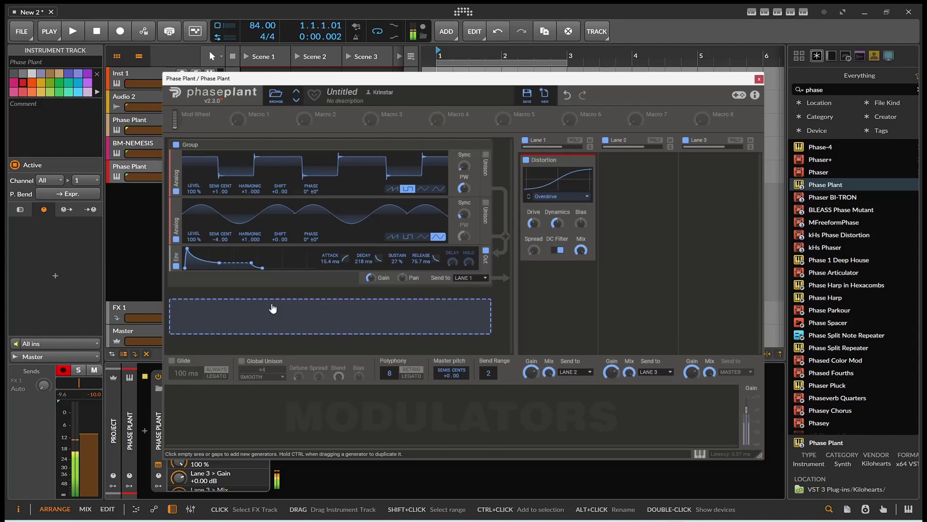
pyautogui.click(760, 77)
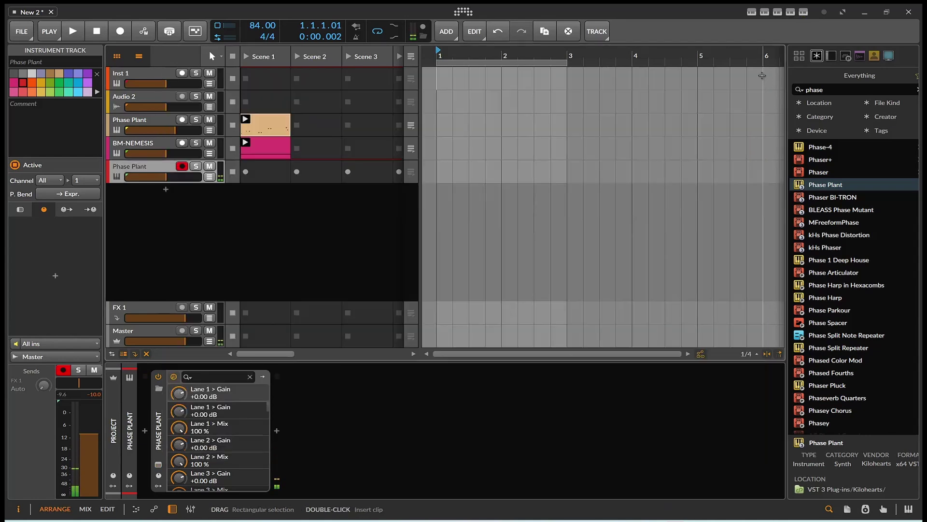
# Create a Scene 1 clip on the new red Phase Plant track and place a 1/16 note on D1 at 1.1.3.
pyautogui.doubleClick(271, 172)
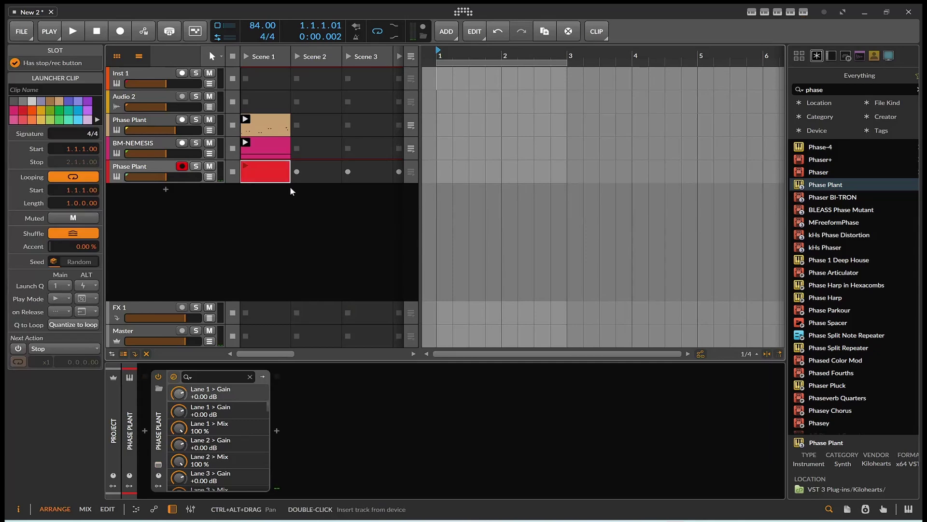
pyautogui.doubleClick(266, 172)
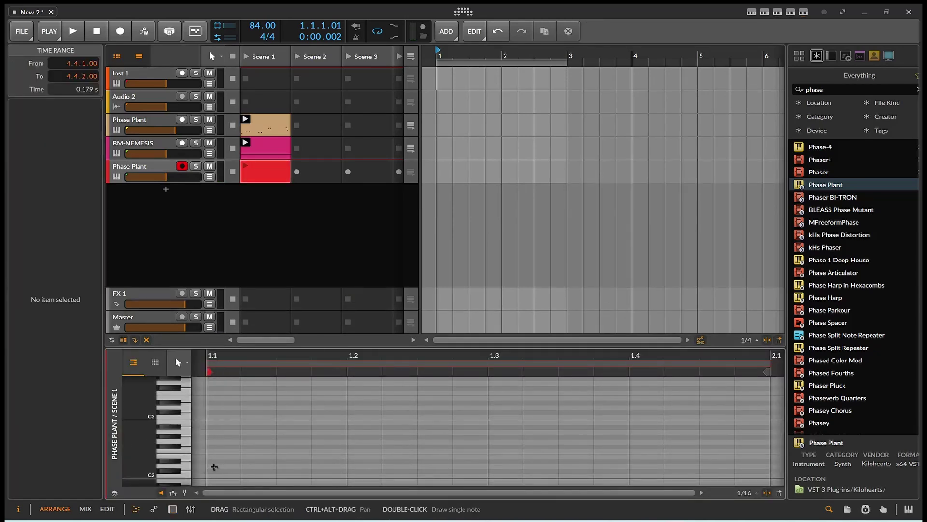
pyautogui.doubleClick(284, 442)
pyautogui.scroll(-3, 299, 445)
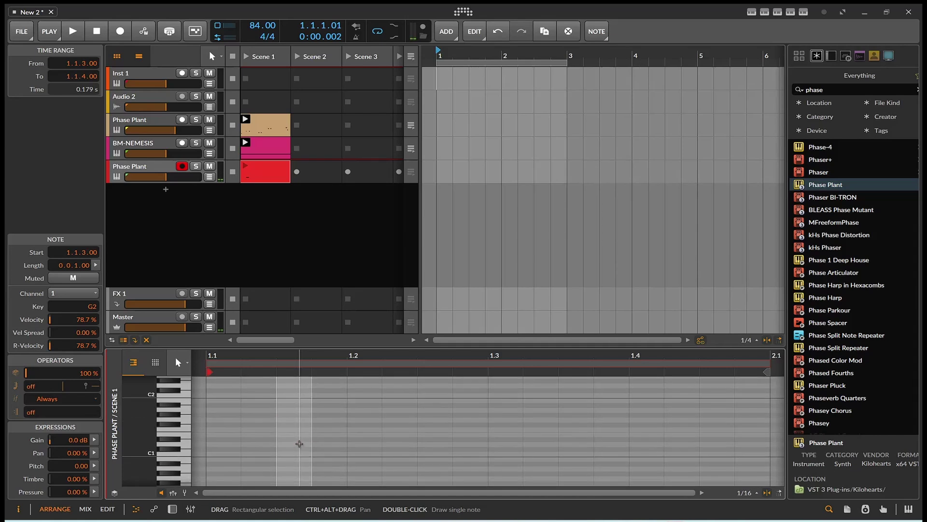
pyautogui.moveTo(305, 403); pyautogui.dragTo(300, 454)
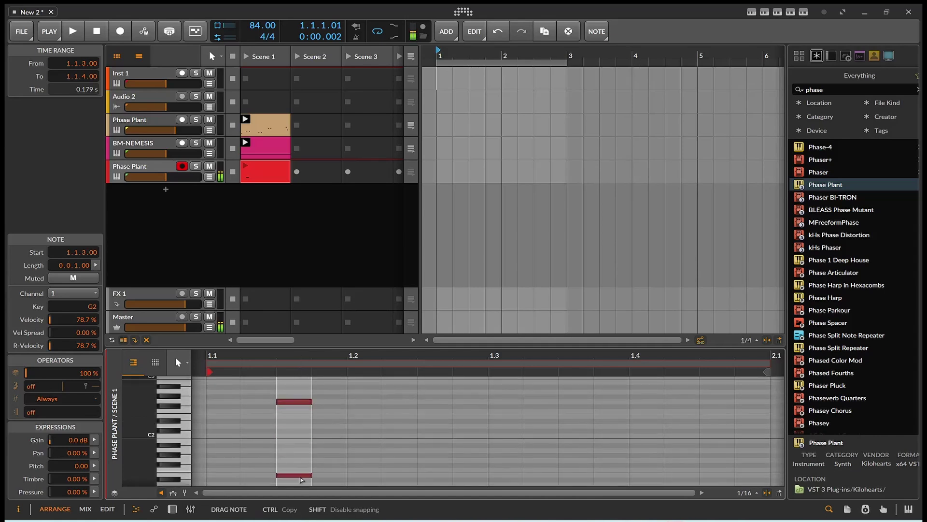
pyautogui.scroll(-2, 302, 478)
pyautogui.click(303, 435)
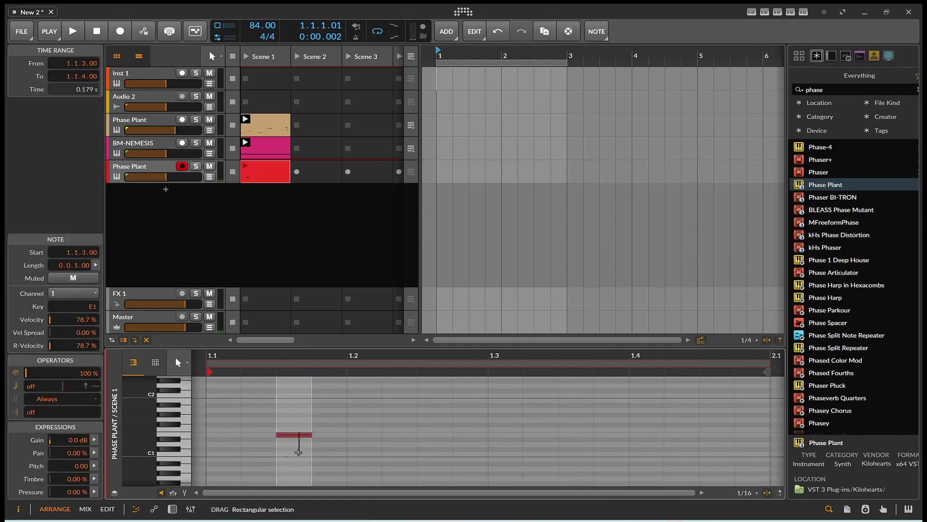
pyautogui.moveTo(296, 435); pyautogui.dragTo(306, 445)
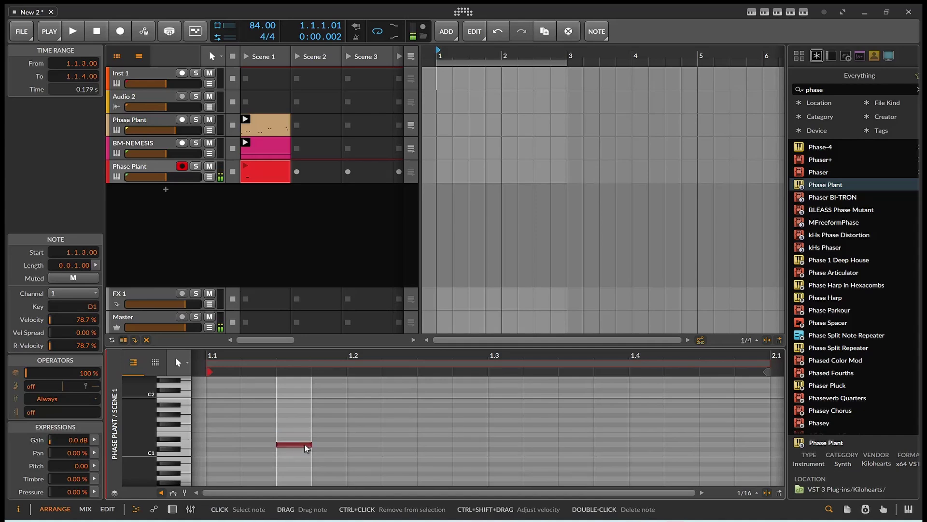
# Add 1/16 notes on D1 at 1.2.3, 1.3.3 and 1.4.3 in the clip.
pyautogui.doubleClick(365, 443)
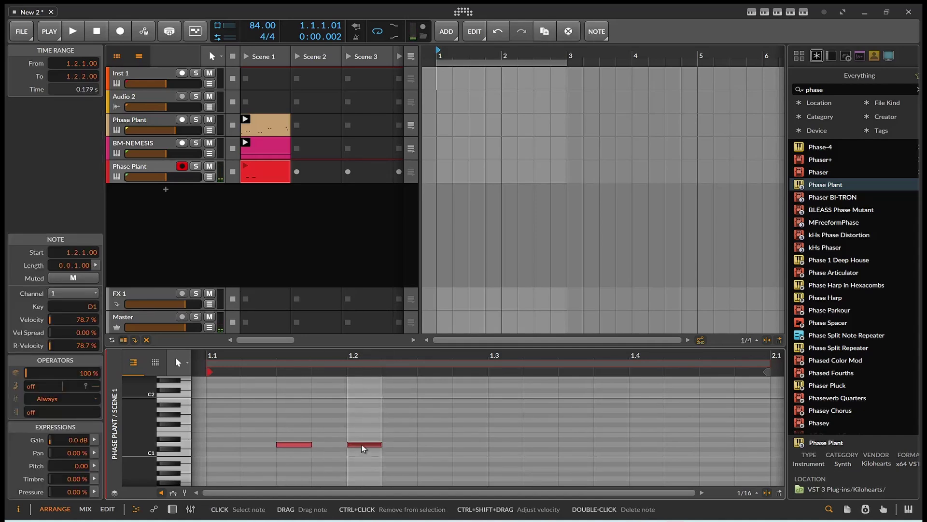
pyautogui.moveTo(362, 445); pyautogui.dragTo(432, 446)
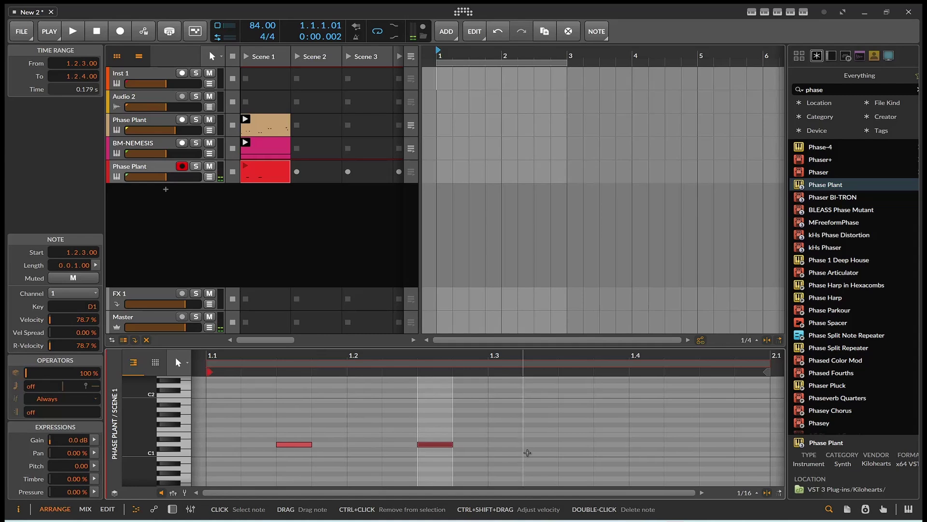
pyautogui.doubleClick(576, 444)
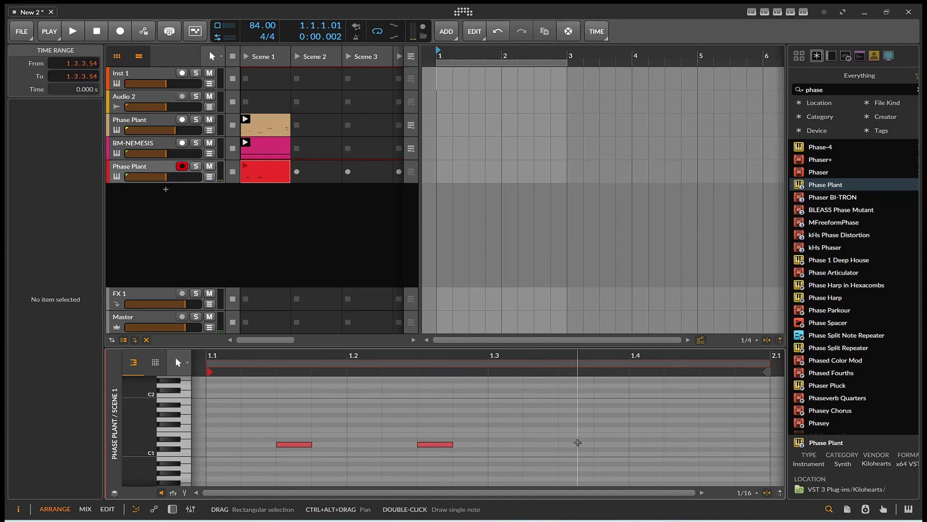
pyautogui.doubleClick(730, 443)
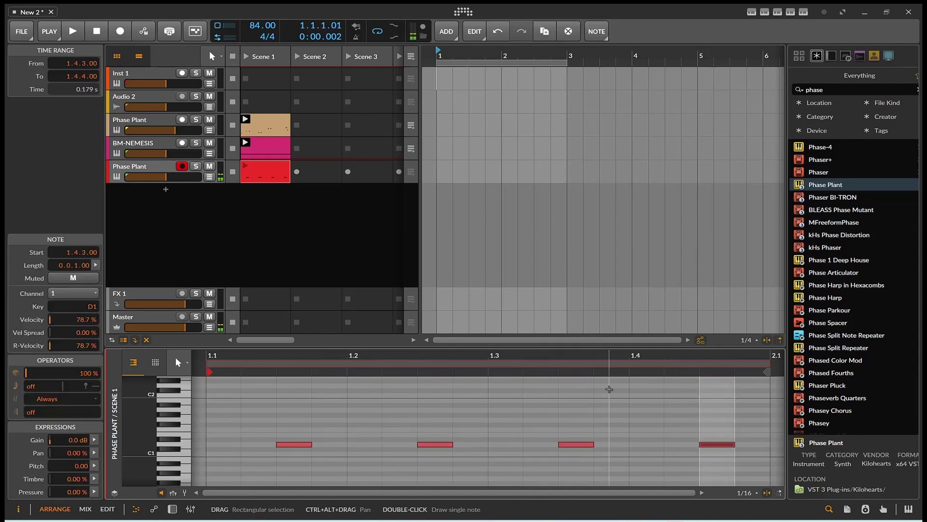
# Launch the red Phase Plant clip and extend its loop to two bars.
pyautogui.click(251, 166)
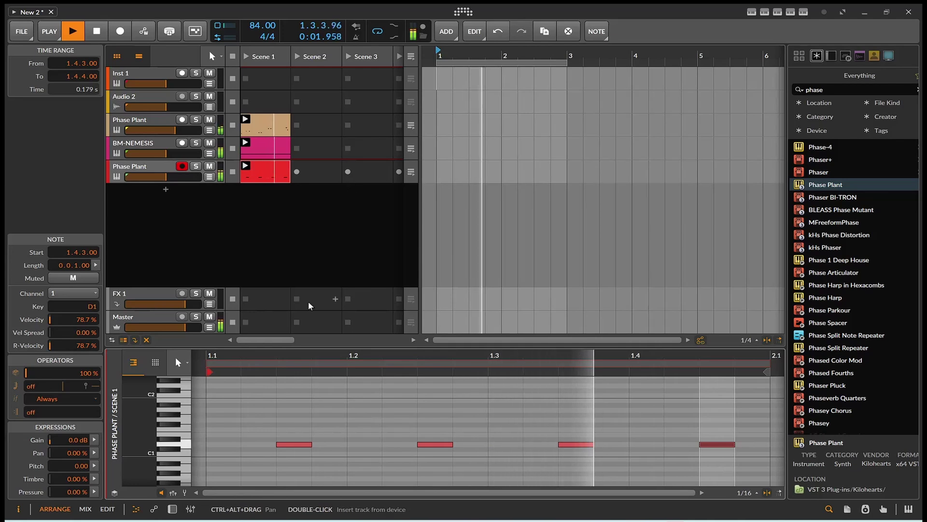
pyautogui.scroll(-3, 353, 461)
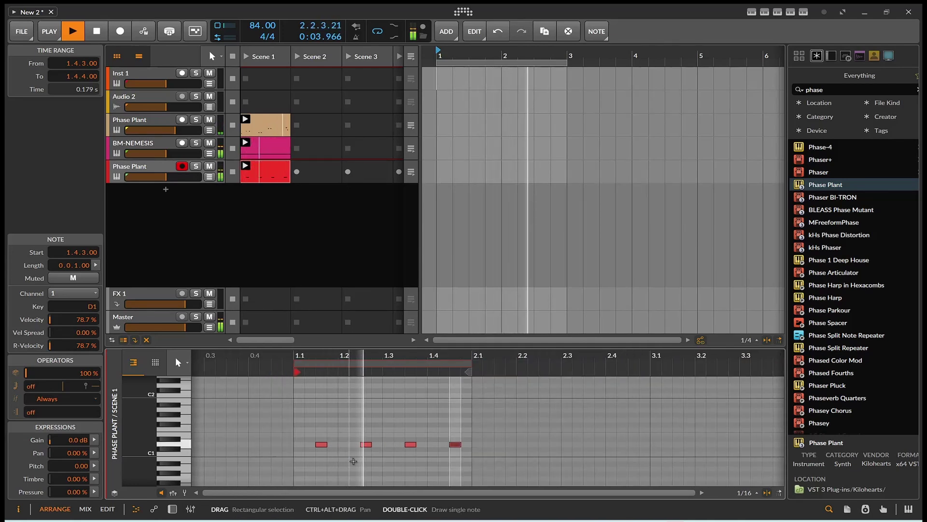
pyautogui.moveTo(471, 371); pyautogui.dragTo(517, 371)
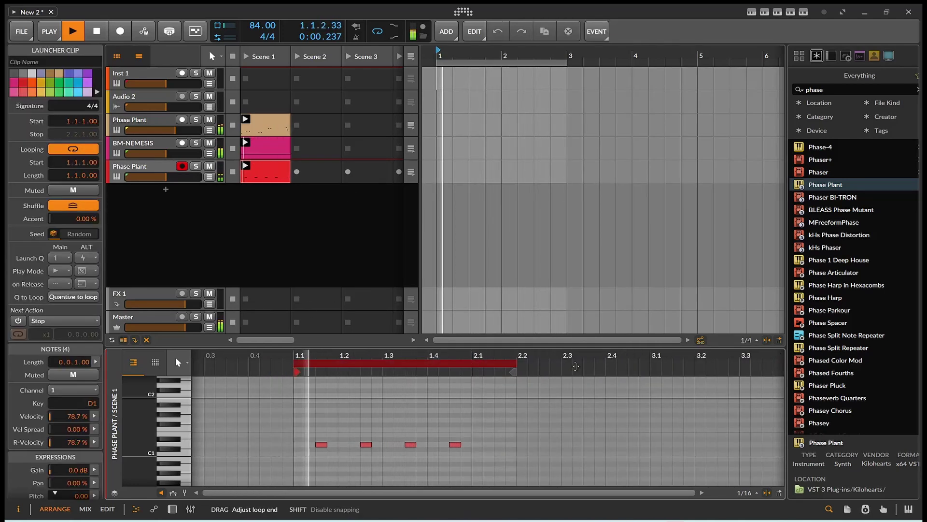
pyautogui.moveTo(576, 366); pyautogui.dragTo(649, 367)
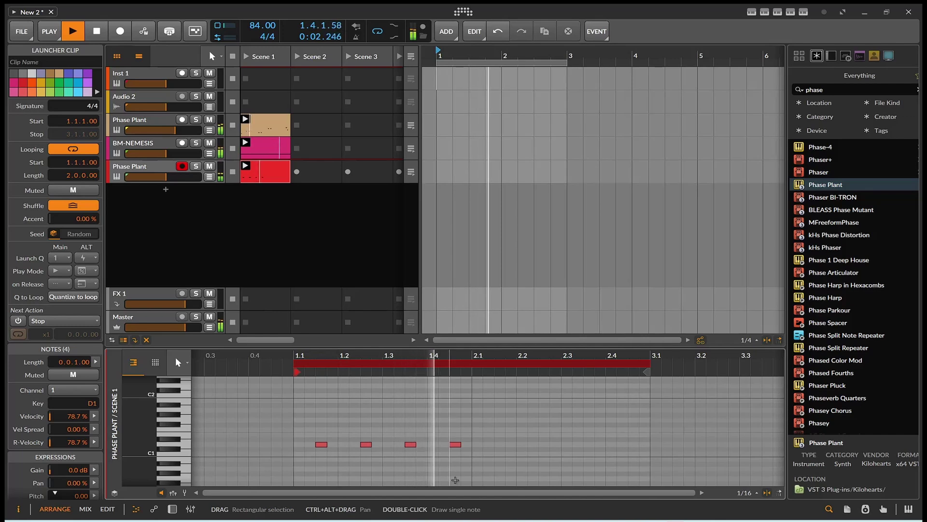
# Fill the clip's second bar with 1/16 notes on D1 at 2.1.3, 2.2.3, 2.3.2 and 2.4.2.
pyautogui.doubleClick(499, 444)
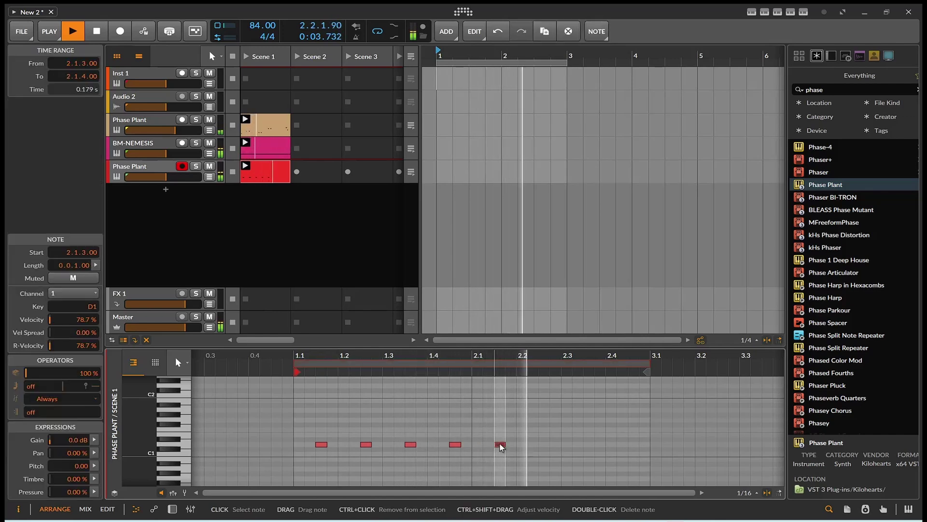
pyautogui.doubleClick(546, 444)
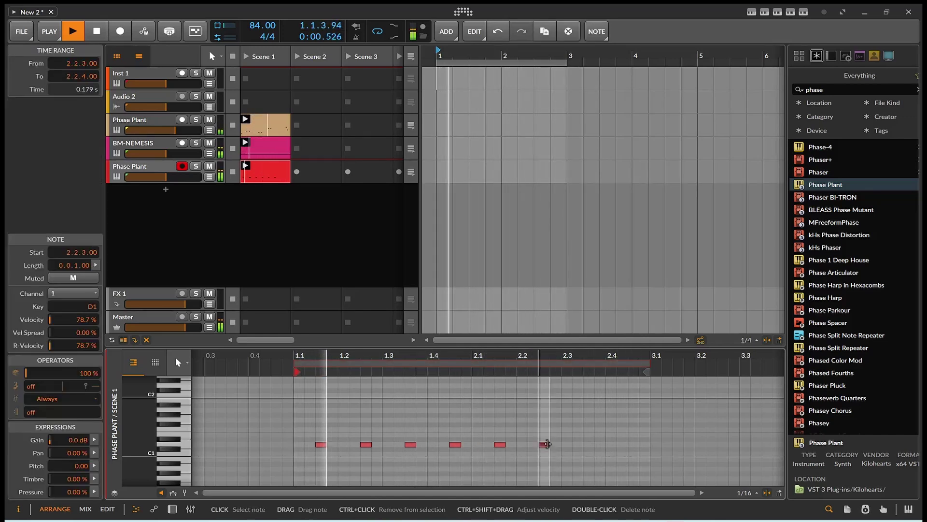
pyautogui.doubleClick(583, 444)
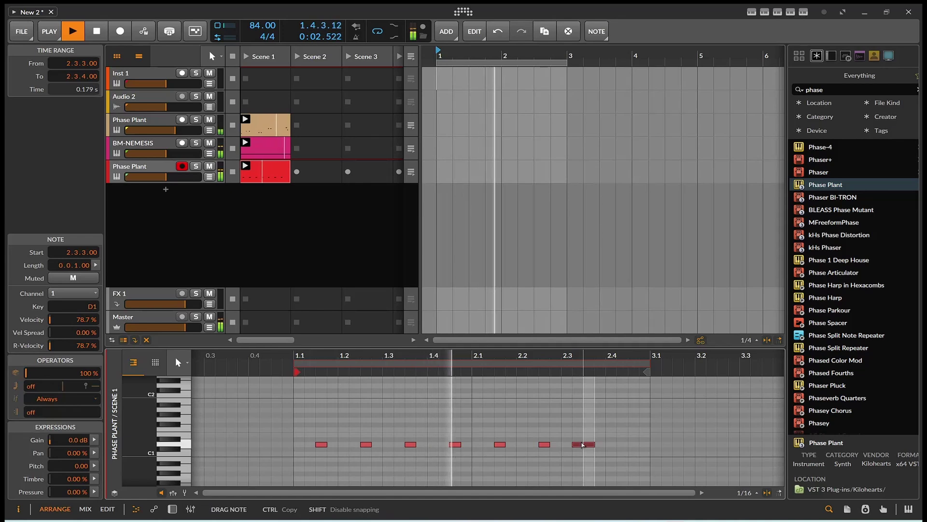
pyautogui.moveTo(583, 444); pyautogui.dragTo(572, 445)
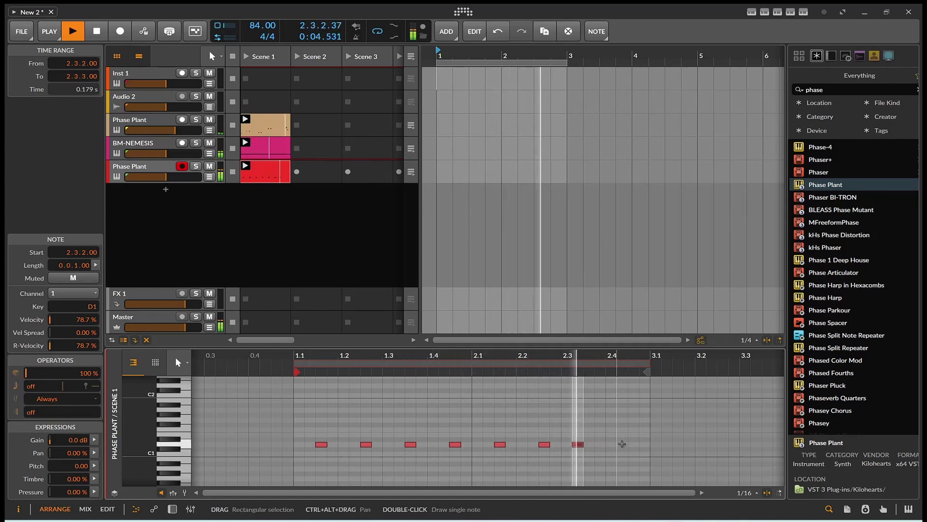
pyautogui.doubleClick(622, 444)
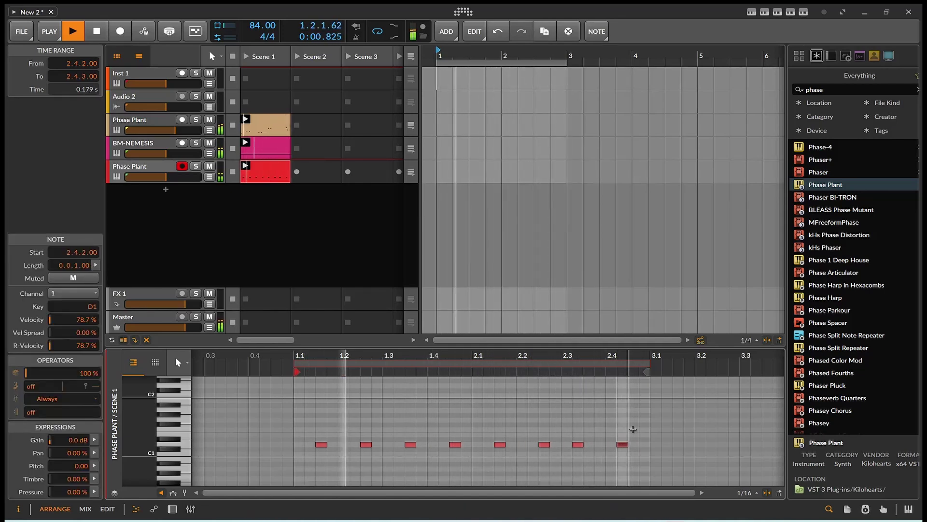
# Add a 1/16 note on D2 at 2.4.3, and move the note at 1.4.3 to D2 and the one at 2.1.3 to A0.
pyautogui.doubleClick(634, 421)
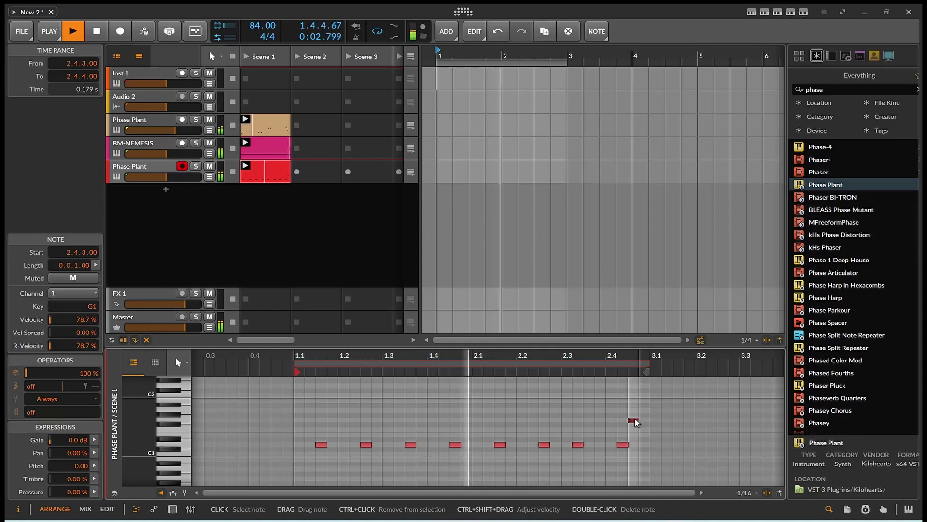
pyautogui.moveTo(635, 423); pyautogui.dragTo(638, 386)
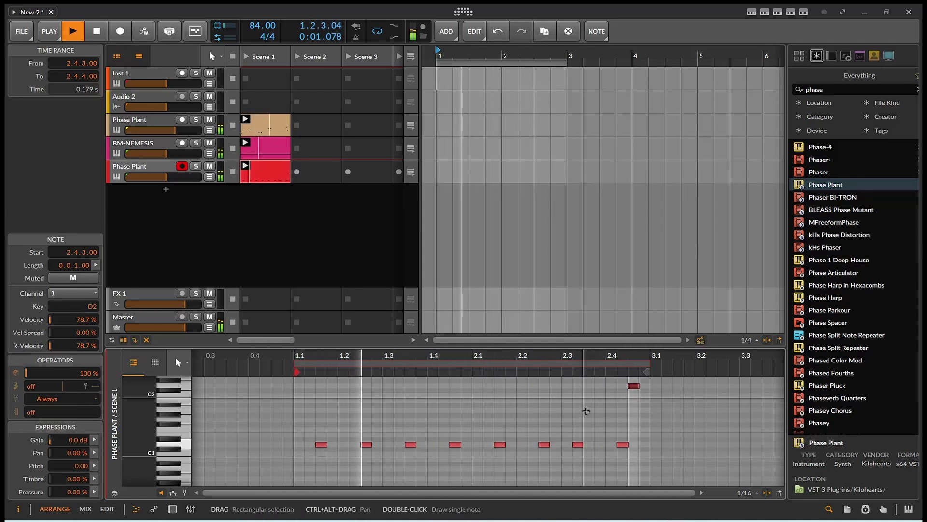
pyautogui.moveTo(453, 442); pyautogui.dragTo(457, 386)
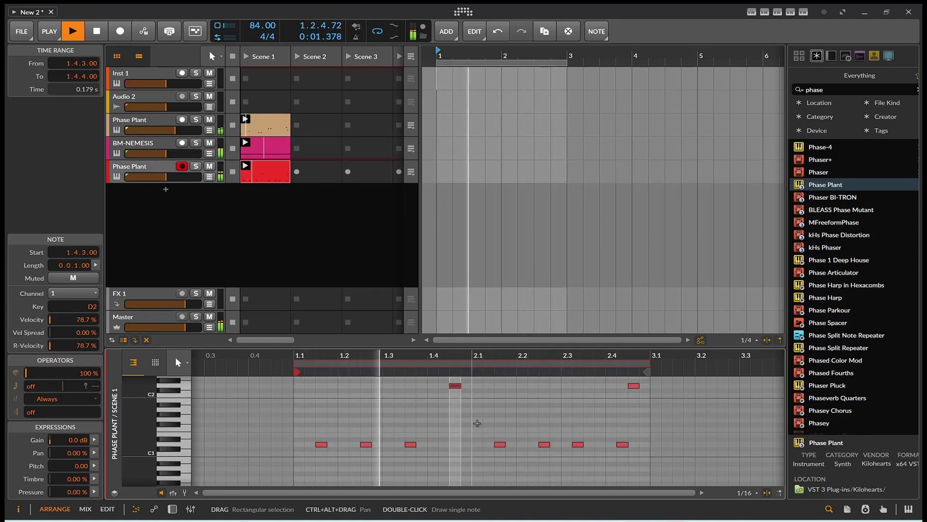
pyautogui.moveTo(499, 444); pyautogui.dragTo(499, 469)
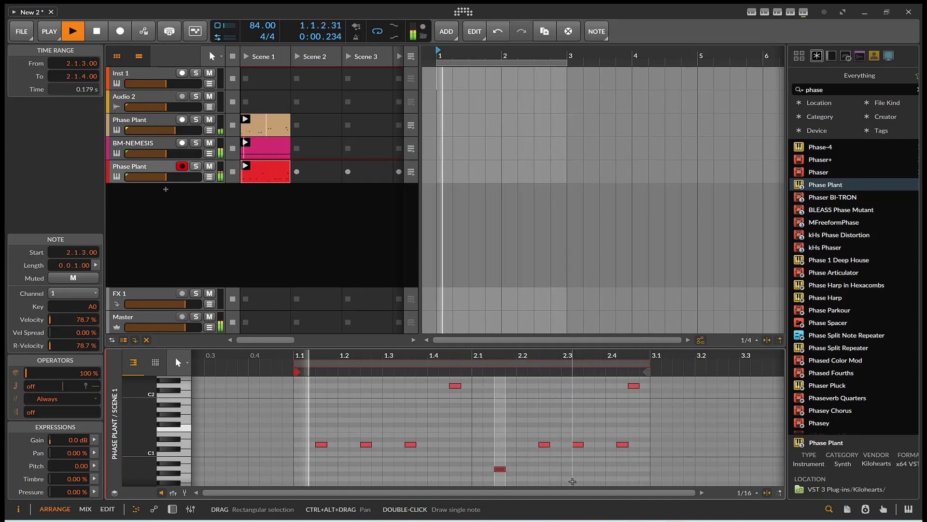
# Add an F1 note of length 0.0.2.00 at 1.3.2, copy it to 2.3.1 with length 0.0.3.00, and shift the 2.3.2 D1 note to 2.3.3.
pyautogui.doubleClick(399, 430)
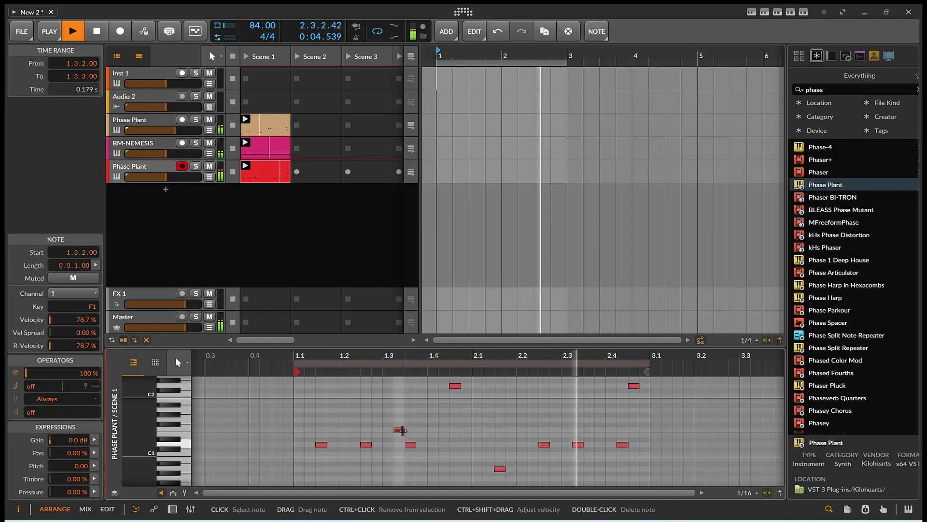
pyautogui.moveTo(403, 430)
pyautogui.mouseDown()
pyautogui.moveTo(437, 430)
pyautogui.moveTo(415, 430)
pyautogui.mouseUp()
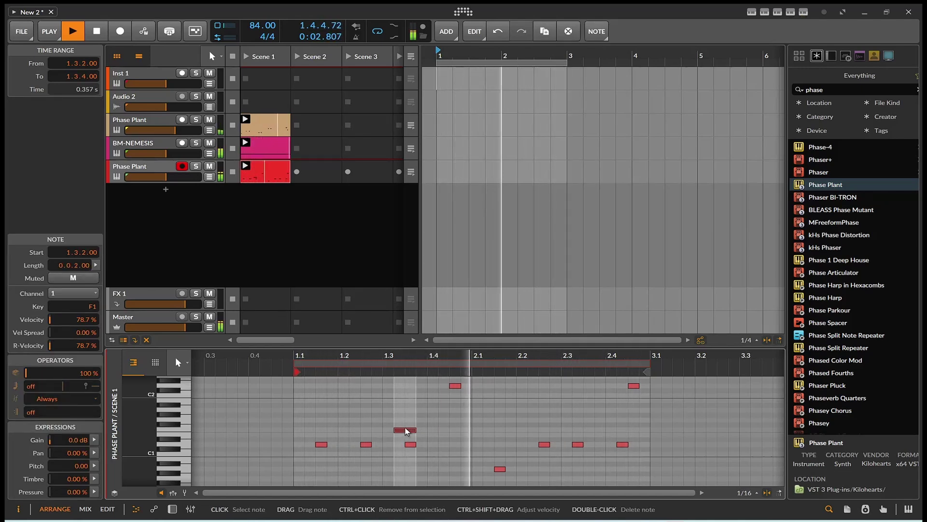
pyautogui.moveTo(408, 430); pyautogui.dragTo(517, 431)
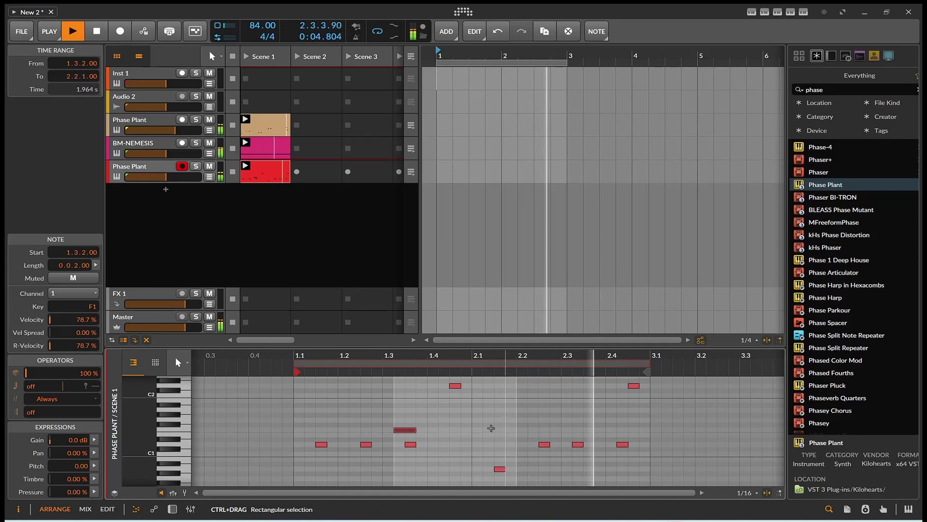
pyautogui.moveTo(405, 434); pyautogui.dragTo(573, 431)
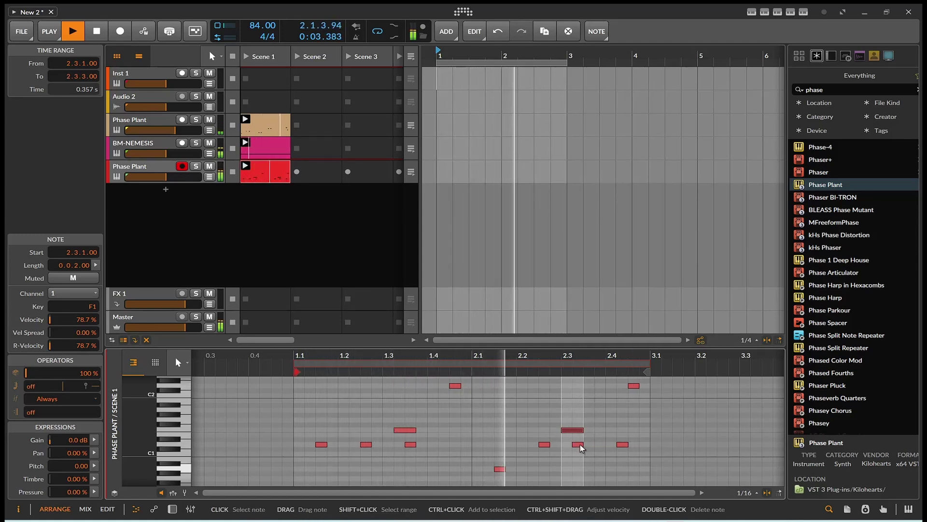
pyautogui.moveTo(581, 448); pyautogui.dragTo(595, 430)
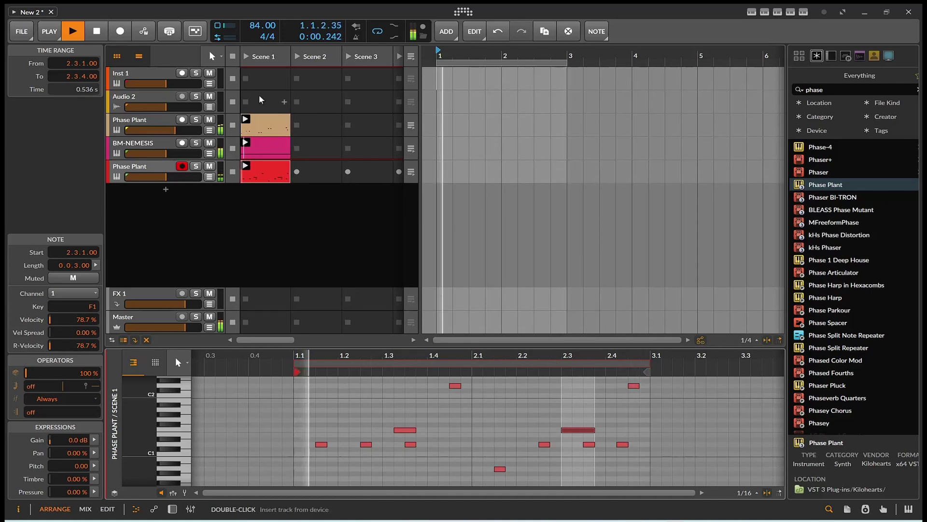
# Stop playback and open the plug-in window of the red track's Phase Plant.
pyautogui.click(96, 32)
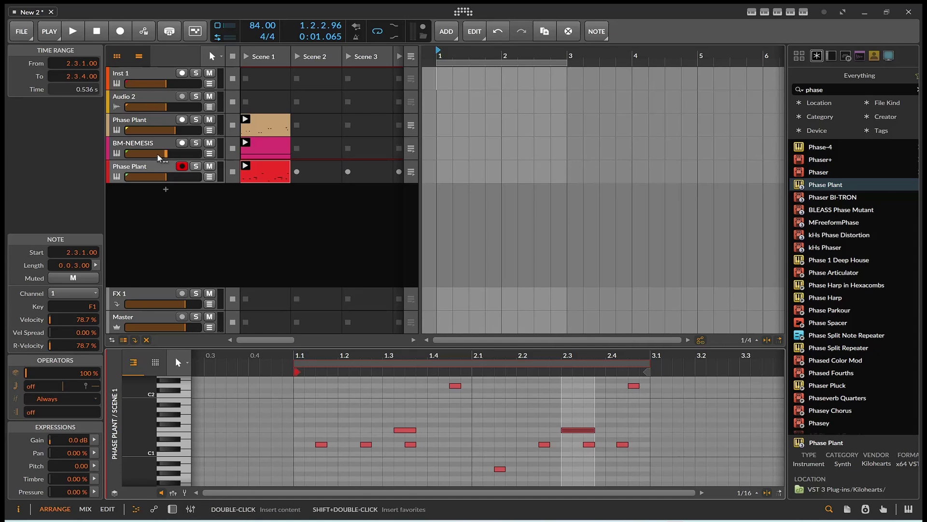
pyautogui.click(265, 208)
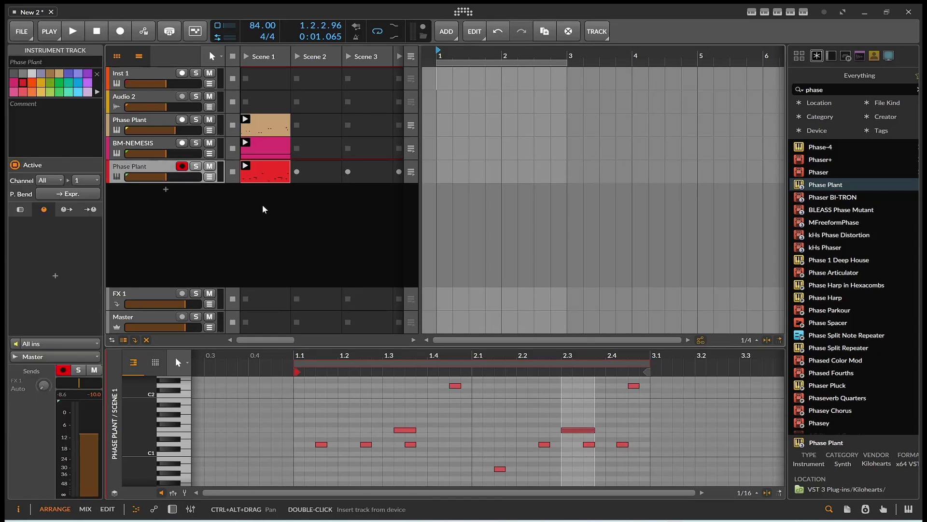
pyautogui.click(173, 509)
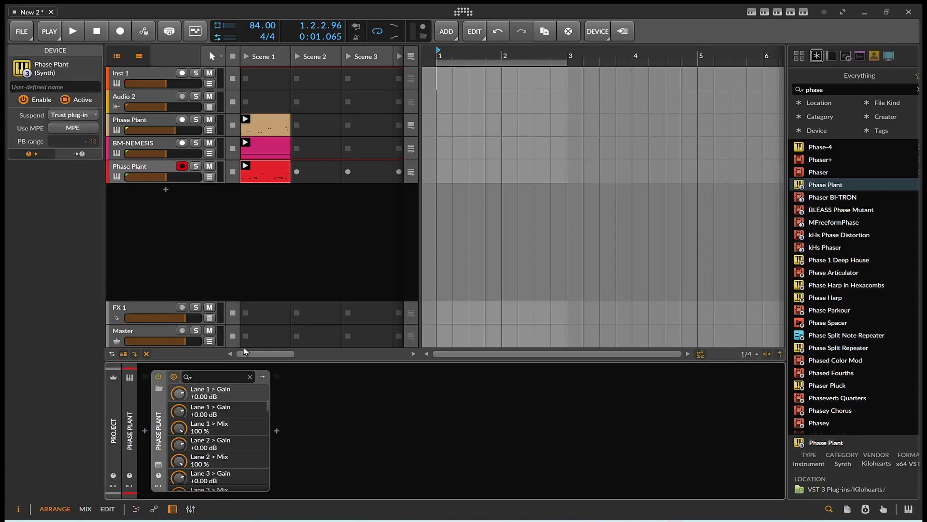
pyautogui.click(160, 463)
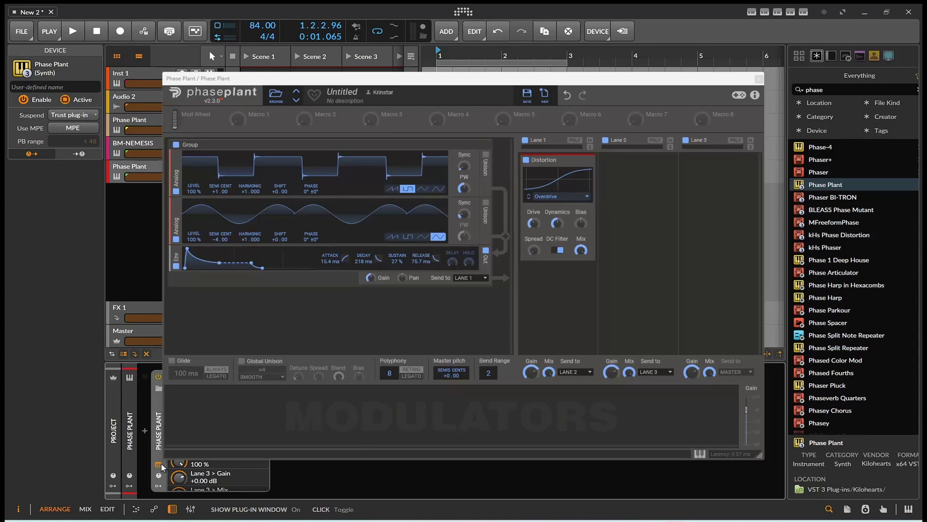
# Add a Chorus effect to Lane 2 and lower its Mix slightly while the loop plays.
pyautogui.click(624, 169)
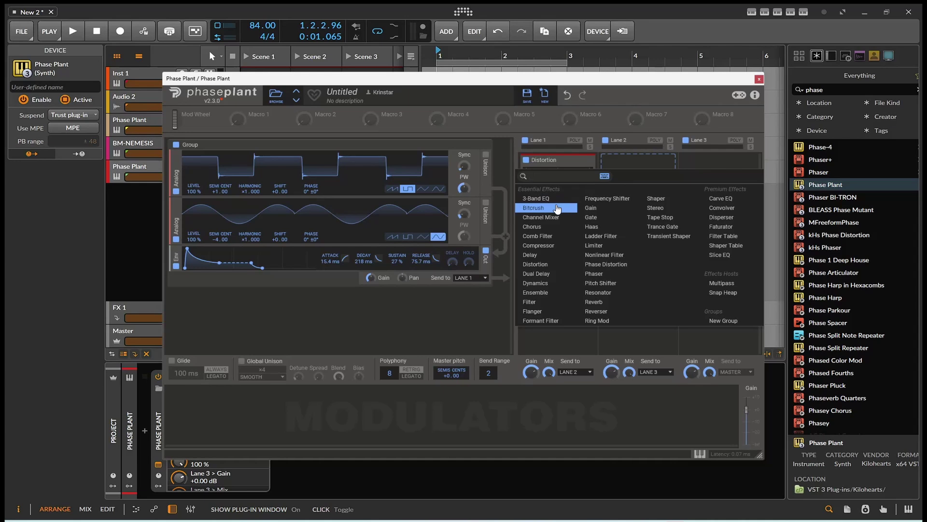
pyautogui.click(555, 226)
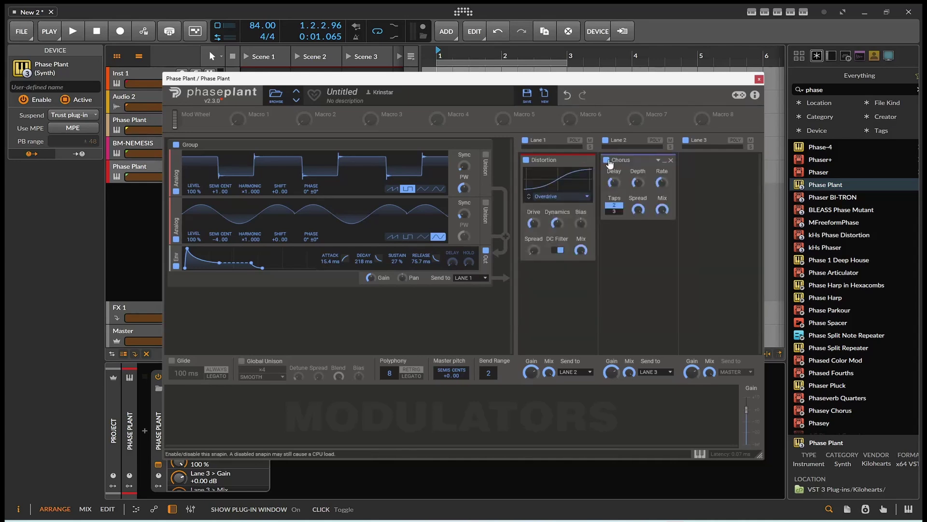
pyautogui.click(76, 31)
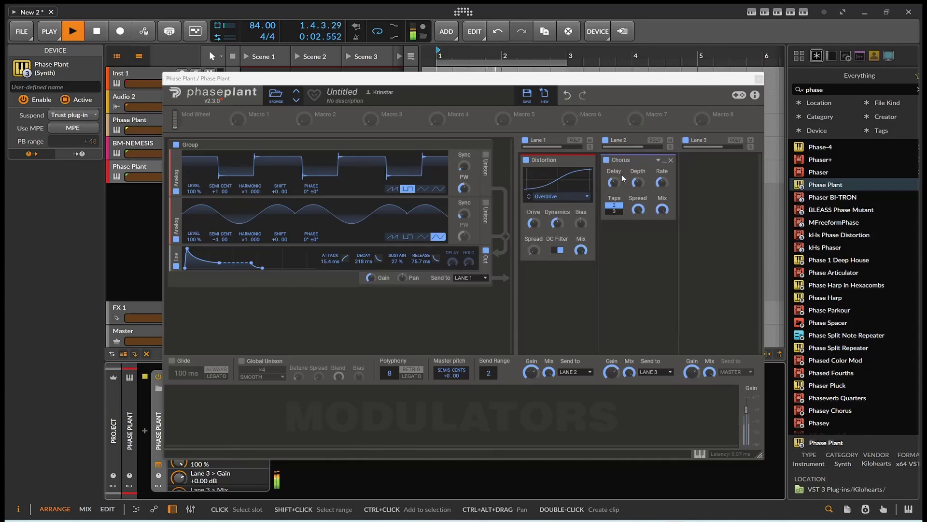
pyautogui.moveTo(662, 209); pyautogui.dragTo(663, 220)
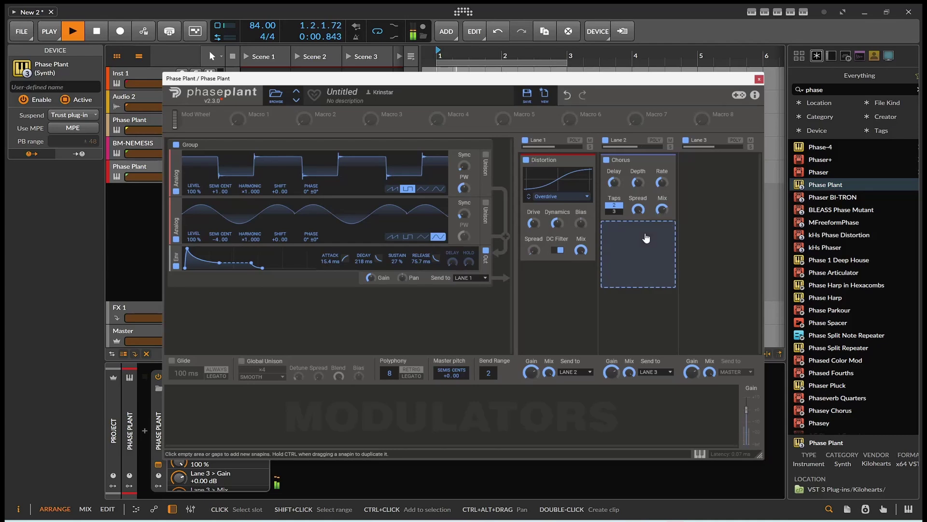
# Add a Reverb below the Chorus in Lane 2 and adjust its Mix.
pyautogui.click(641, 228)
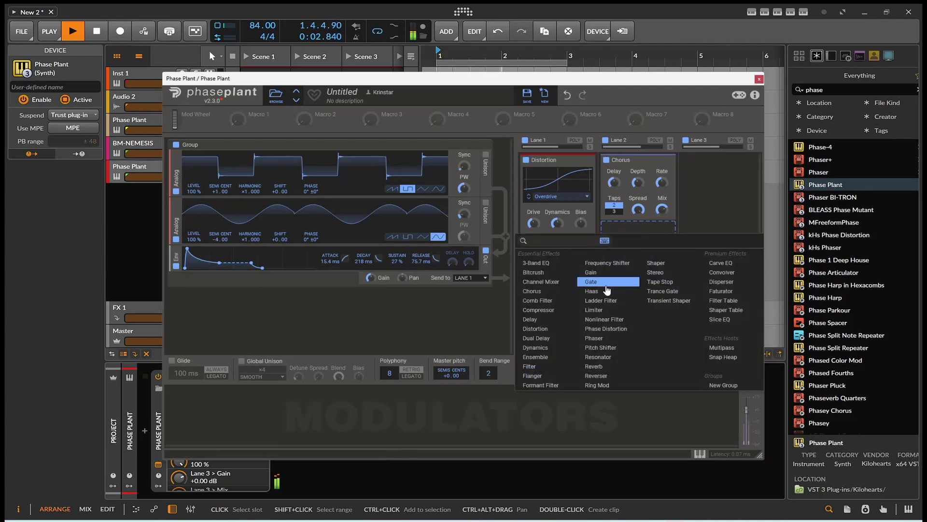
pyautogui.click(599, 366)
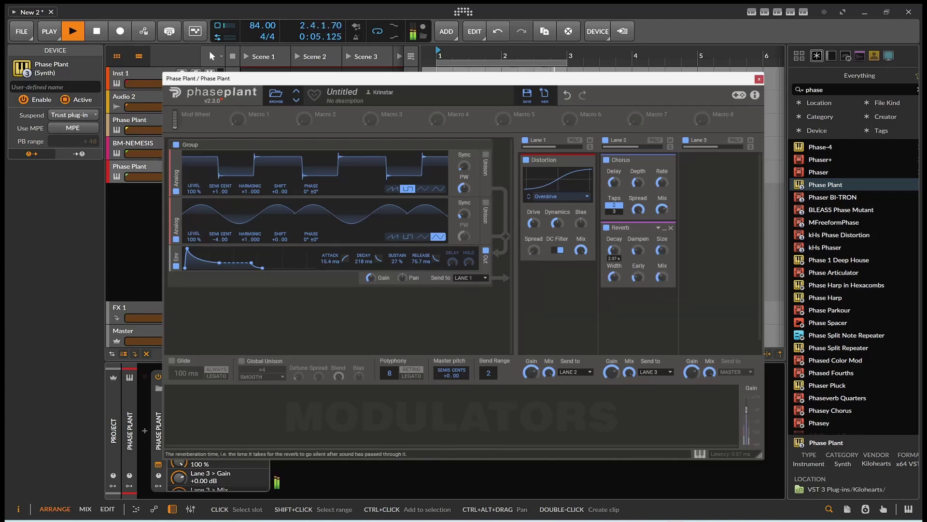
pyautogui.click(660, 277)
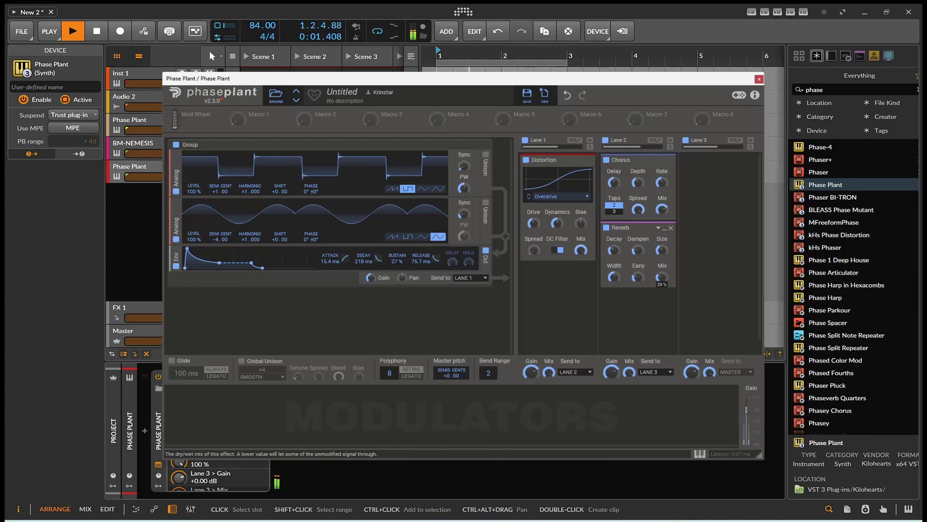
pyautogui.moveTo(661, 277); pyautogui.dragTo(661, 278)
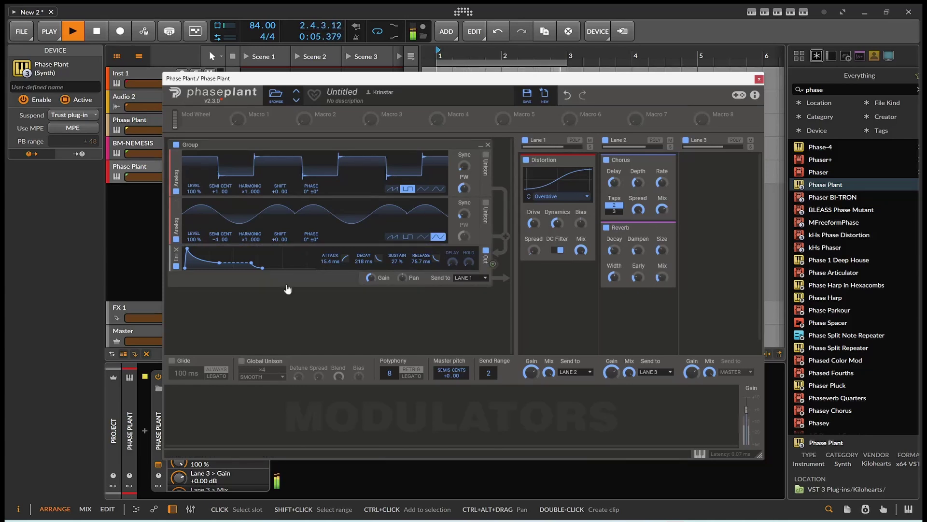
# Add an Analog generator tuned to -6.00 semitones in a new group and set its envelope to 194 ms attack and 220 ms release.
pyautogui.click(273, 314)
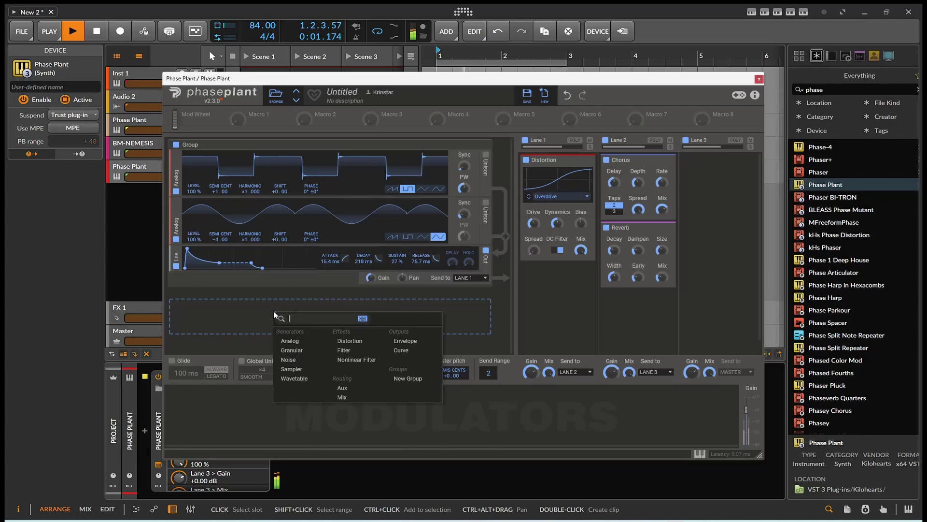
pyautogui.click(285, 341)
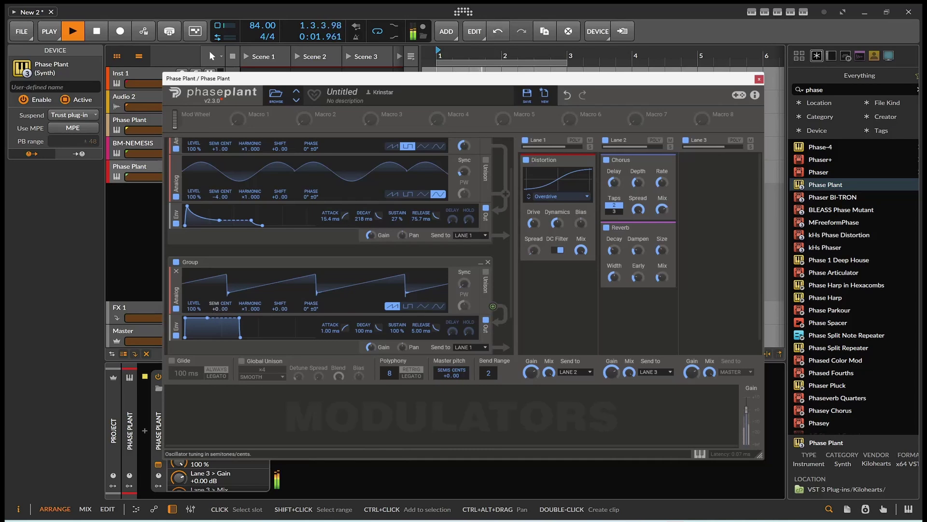
pyautogui.moveTo(216, 311); pyautogui.dragTo(216, 346)
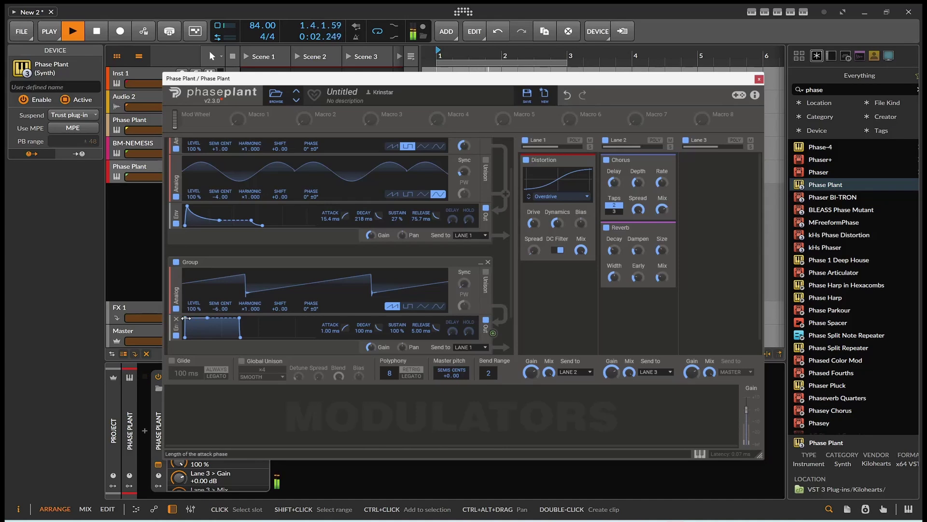
pyautogui.moveTo(185, 317); pyautogui.dragTo(214, 317)
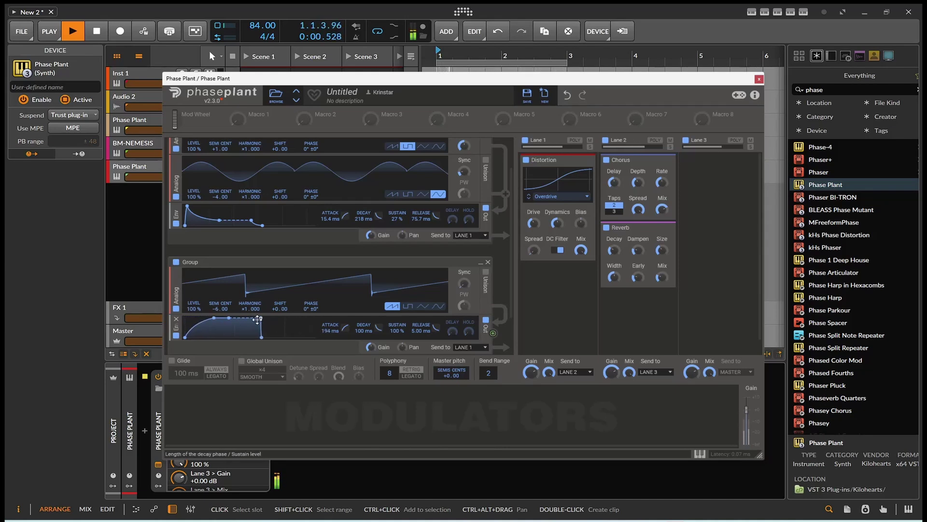
pyautogui.moveTo(261, 338); pyautogui.dragTo(273, 337)
# Shorten the first group's envelope release to 51.4 ms and adjust its attack curve.
pyautogui.scroll(2, 282, 279)
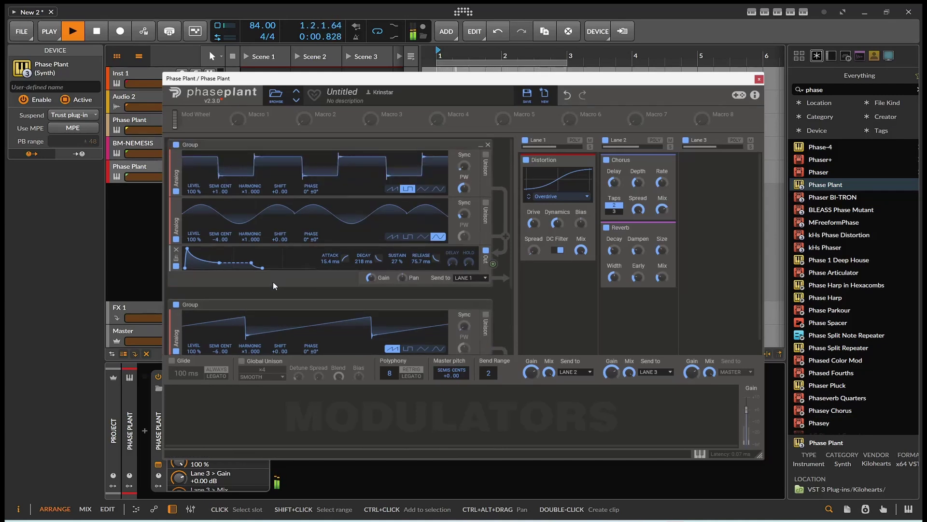
pyautogui.moveTo(262, 268); pyautogui.dragTo(262, 268)
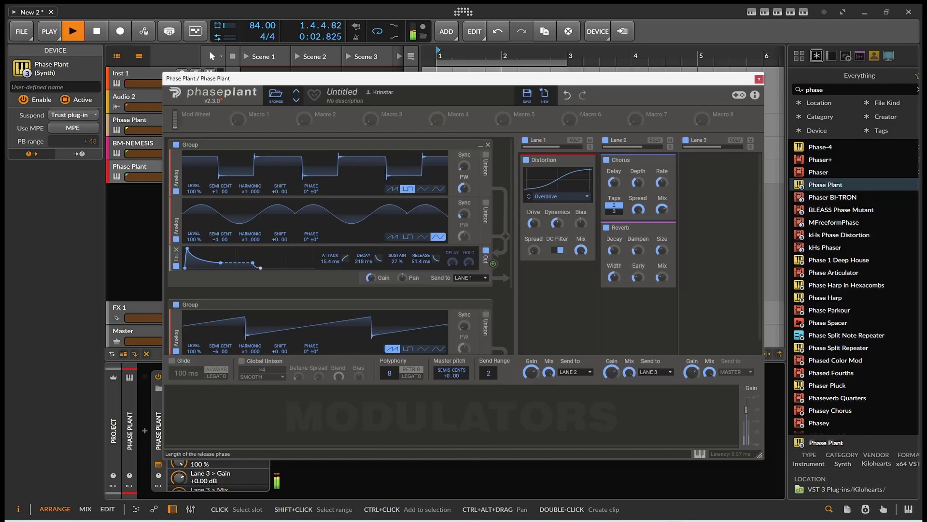
pyautogui.moveTo(349, 260)
pyautogui.moveTo(345, 259); pyautogui.dragTo(345, 242)
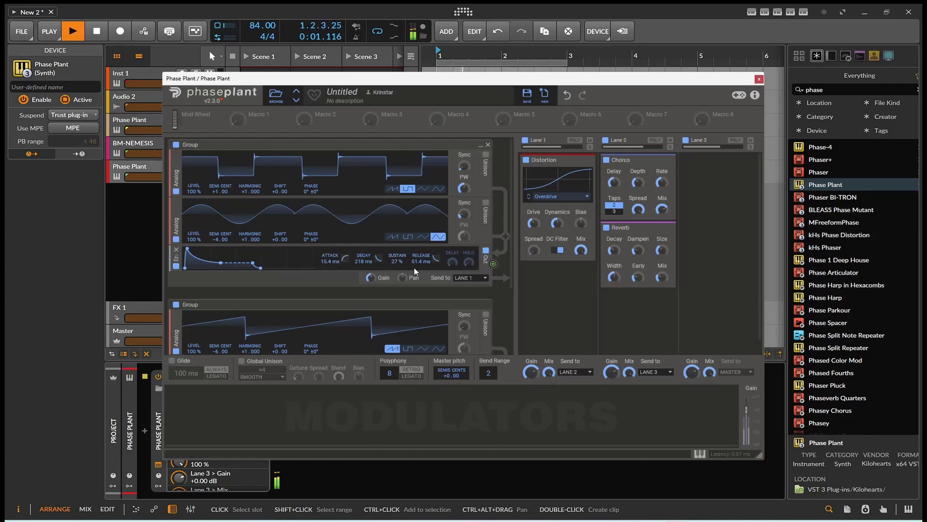
# Try unison on the first group's square Analog generator, and enable x4 Smooth unison on the second group's Analog generator instead.
pyautogui.click(486, 160)
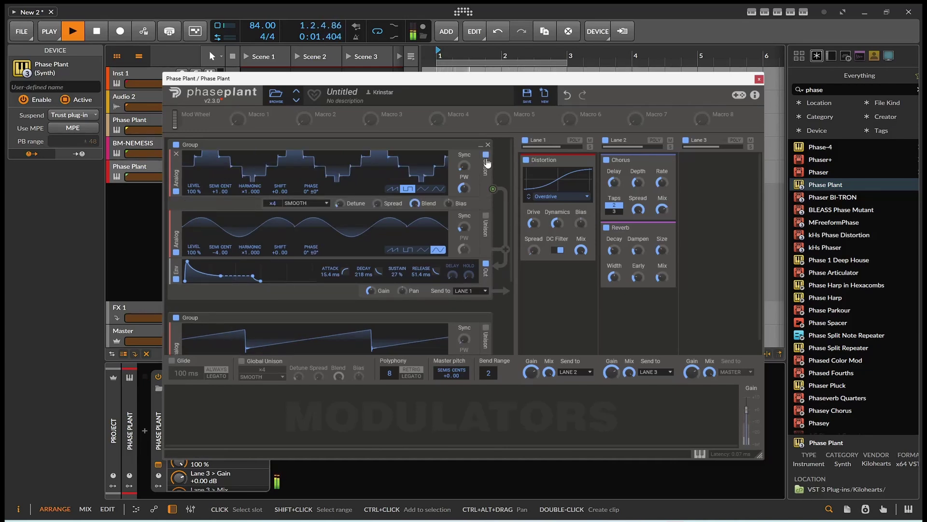
pyautogui.click(486, 160)
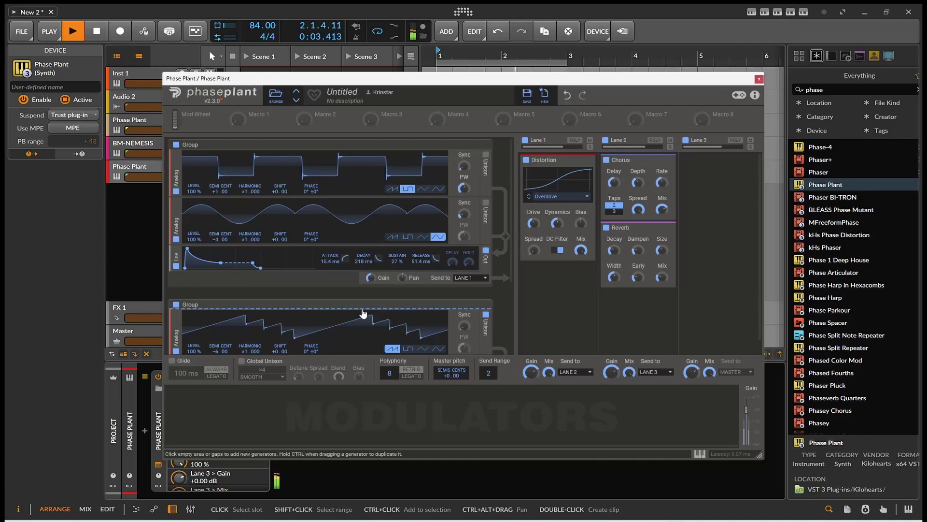
pyautogui.scroll(-1, 362, 313)
pyautogui.scroll(-1, 359, 351)
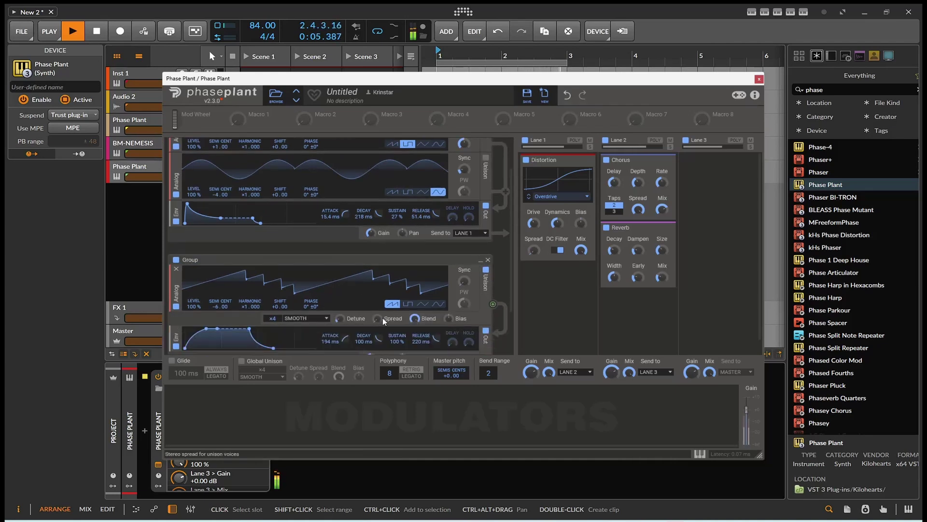
# Switch the second group's Analog generator to a square wave at -38.00 semitones and harmonic x3.000, and adjust its pulse width.
pyautogui.click(409, 304)
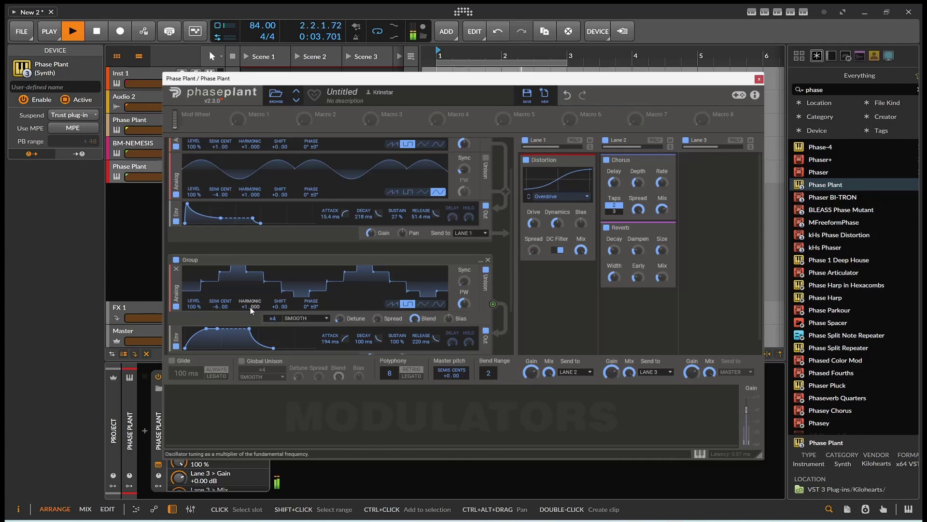
pyautogui.moveTo(248, 307)
pyautogui.mouseDown()
pyautogui.moveTo(247, 284)
pyautogui.moveTo(247, 299)
pyautogui.moveTo(217, 312)
pyautogui.moveTo(218, 324)
pyautogui.moveTo(250, 300)
pyautogui.mouseUp()
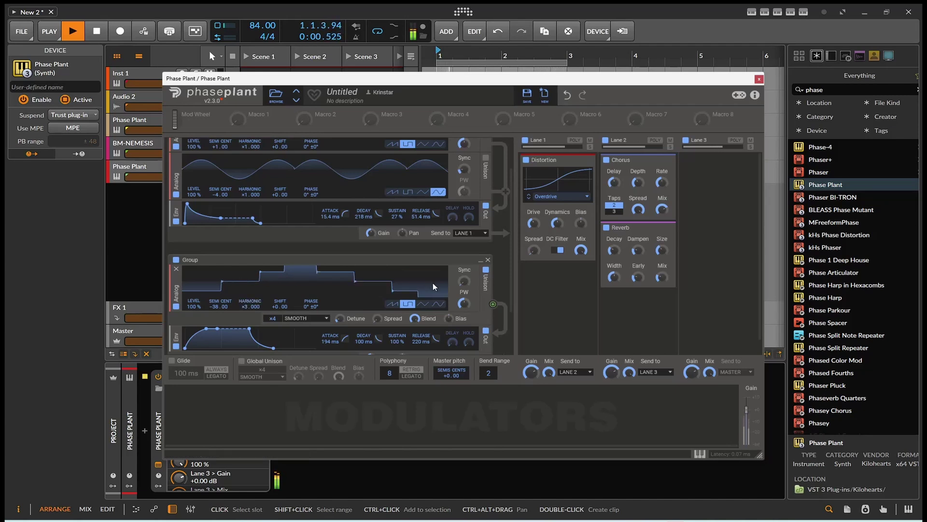
pyautogui.moveTo(463, 302); pyautogui.dragTo(464, 304)
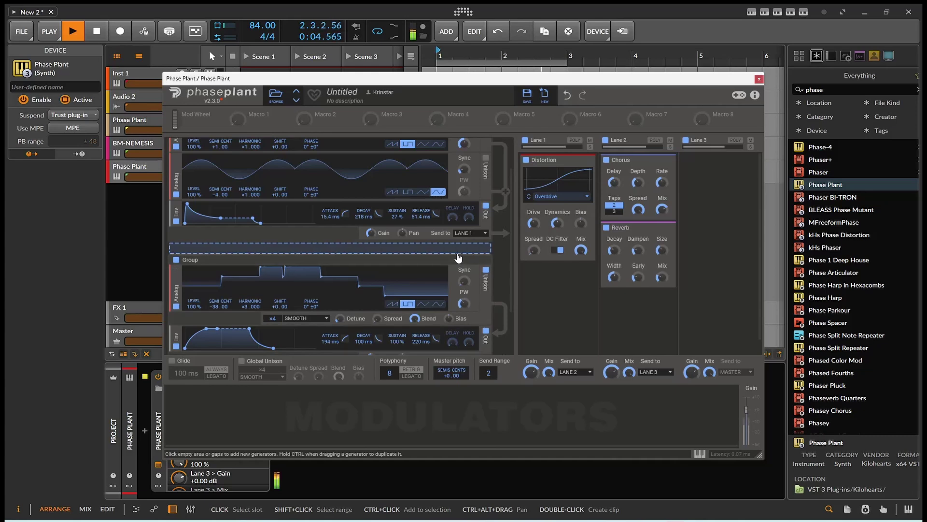
pyautogui.scroll(1, 465, 193)
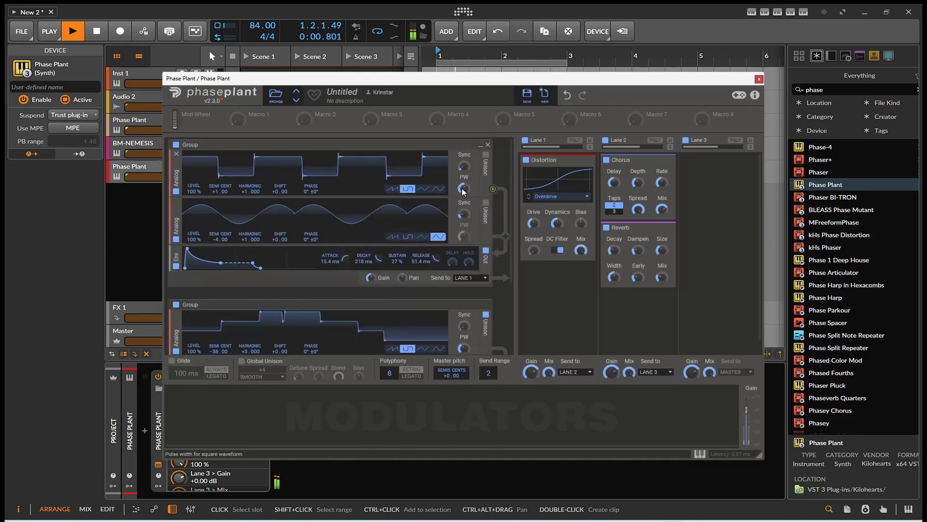
# Adjust the pulse width of the first group's square Analog generator, then stop playback and close the synth window.
pyautogui.moveTo(462, 187); pyautogui.dragTo(462, 164)
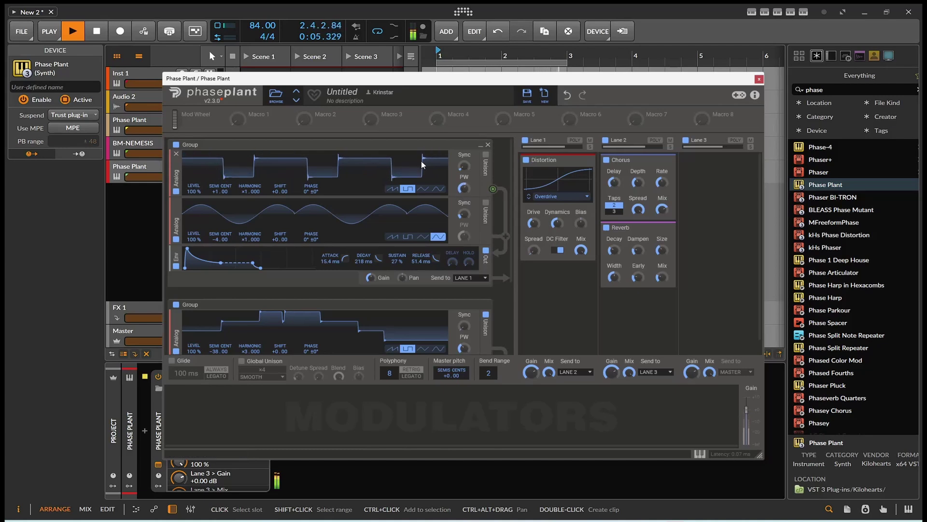
pyautogui.click(95, 32)
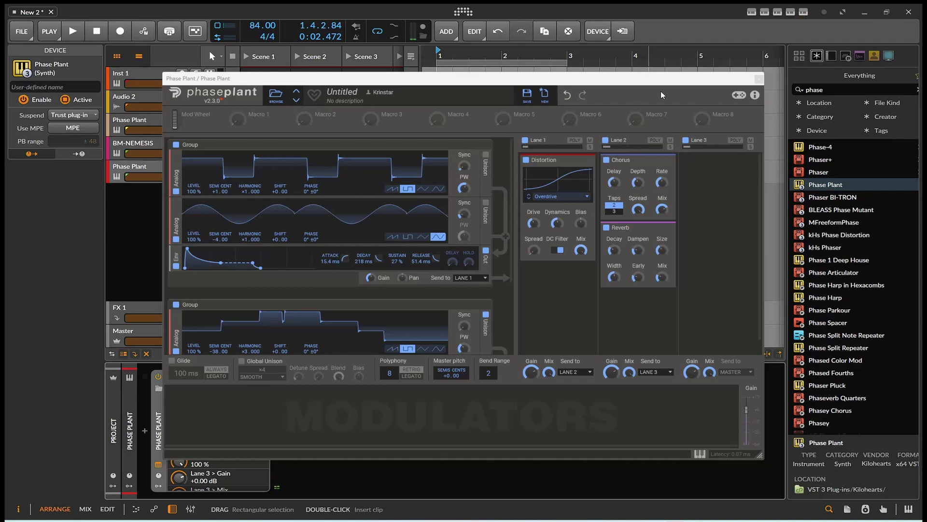
pyautogui.click(759, 79)
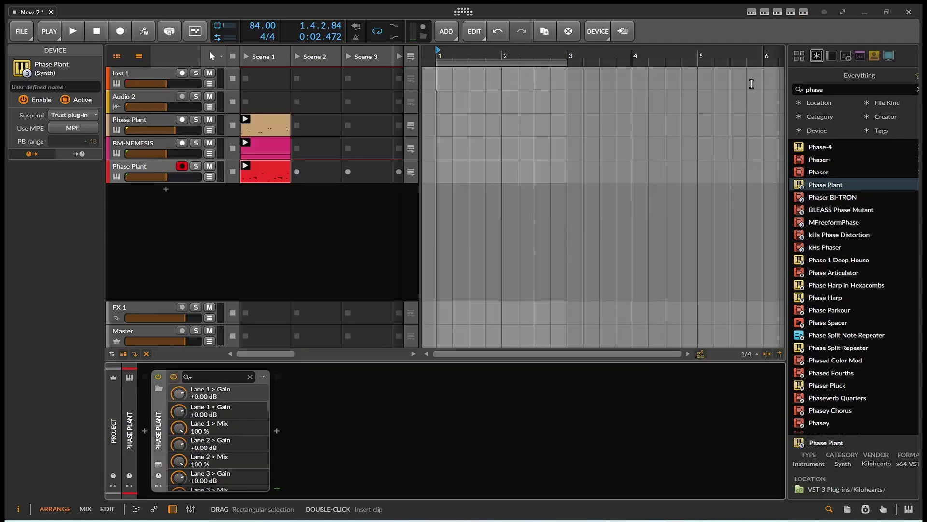
# Record-arm the upper Phase Plant track and add the ujam FIN-DYNAMO effect after Phase Plant on the red track.
pyautogui.click(182, 119)
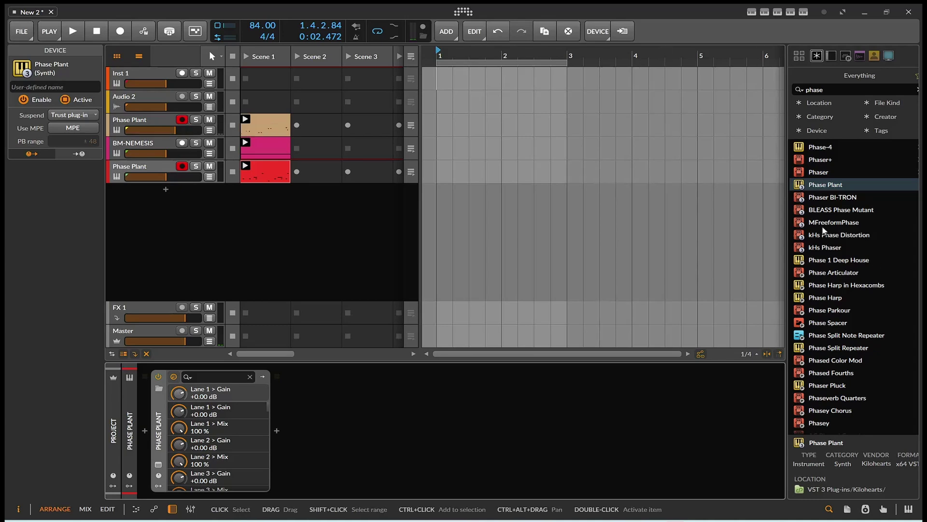
pyautogui.click(850, 89)
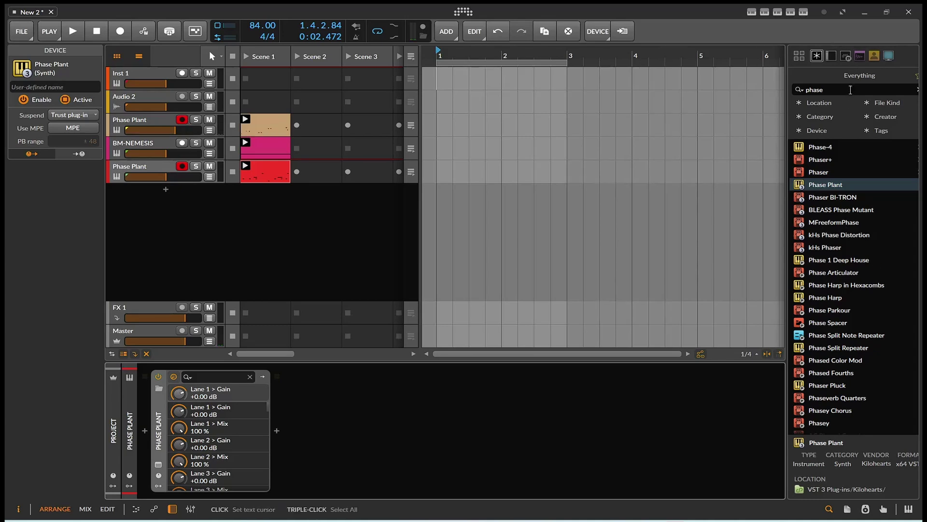
pyautogui.write('ujam')
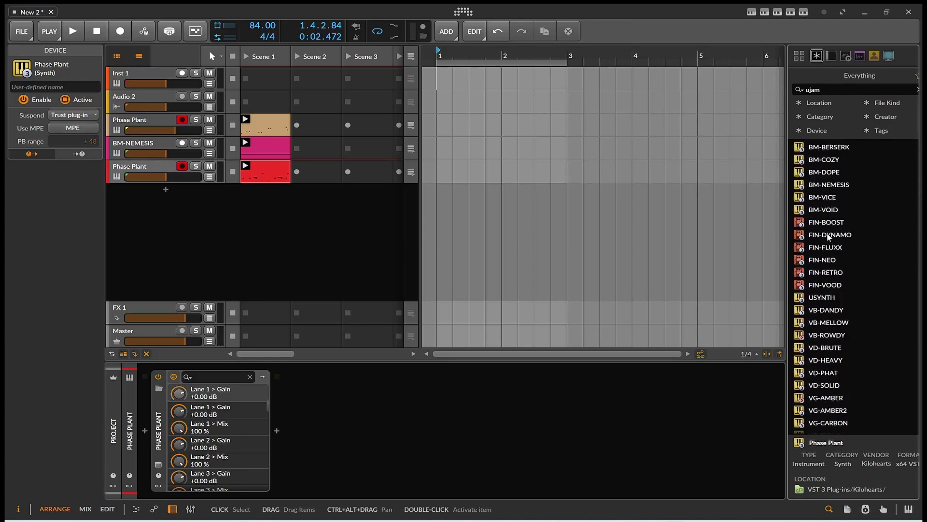
pyautogui.moveTo(827, 233); pyautogui.dragTo(384, 501)
pyautogui.moveTo(378, 441); pyautogui.dragTo(376, 439)
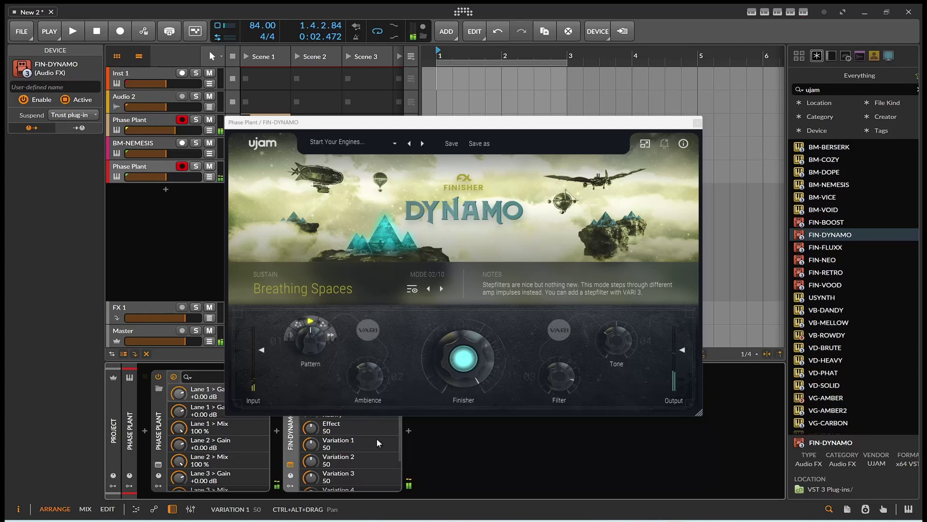
pyautogui.click(697, 123)
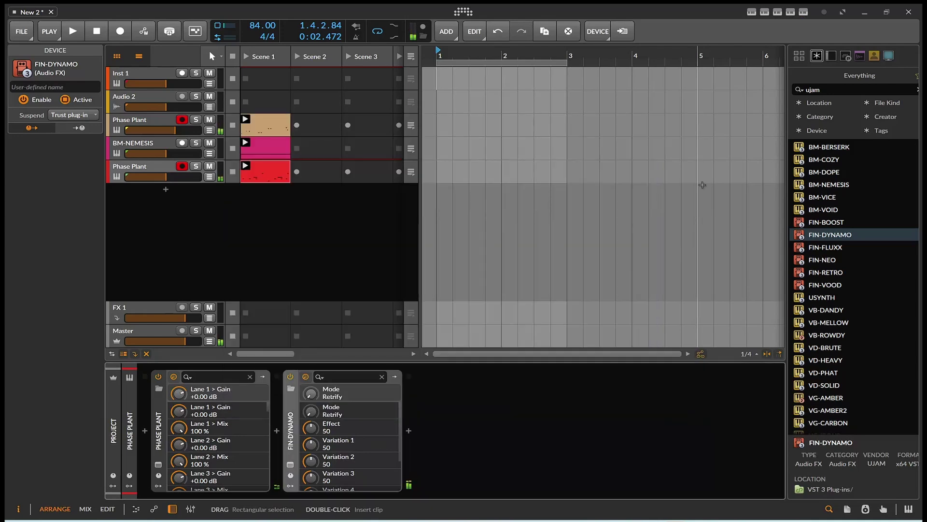